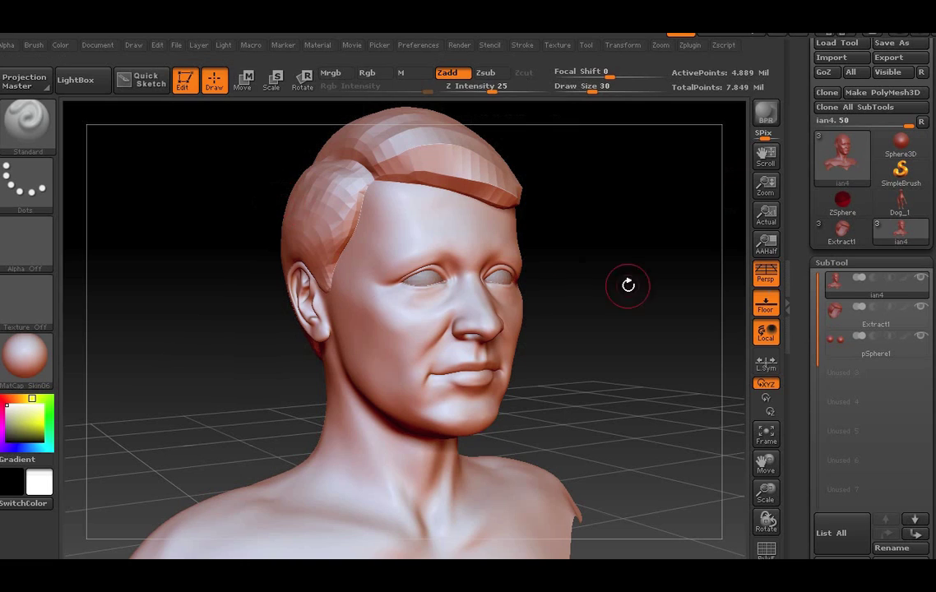
# Zoom in on the eye and carve a thin curved groove under the lower eyelid with a smaller brush
pyautogui.moveTo(766, 492); pyautogui.dragTo(769, 469)
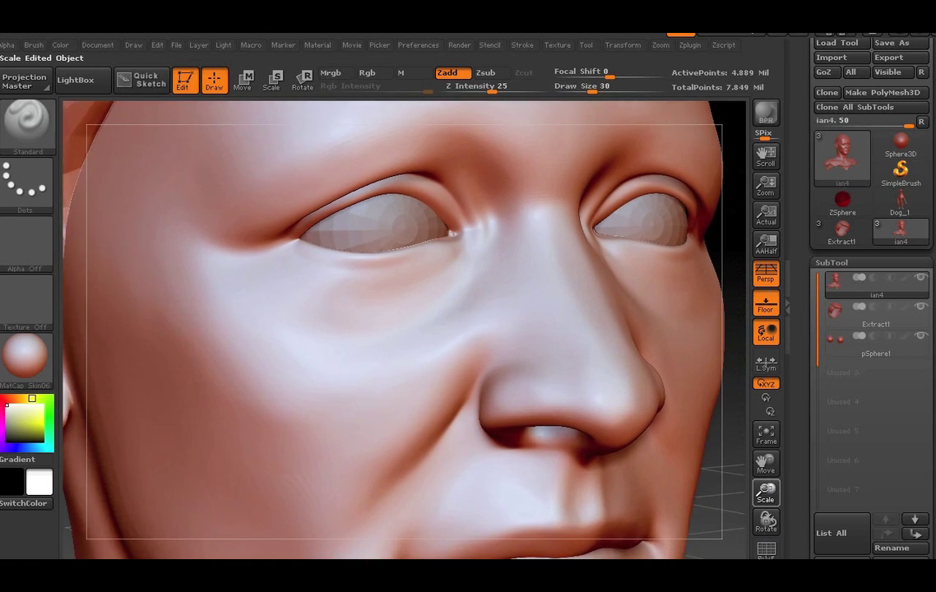
pyautogui.moveTo(769, 469); pyautogui.dragTo(769, 394)
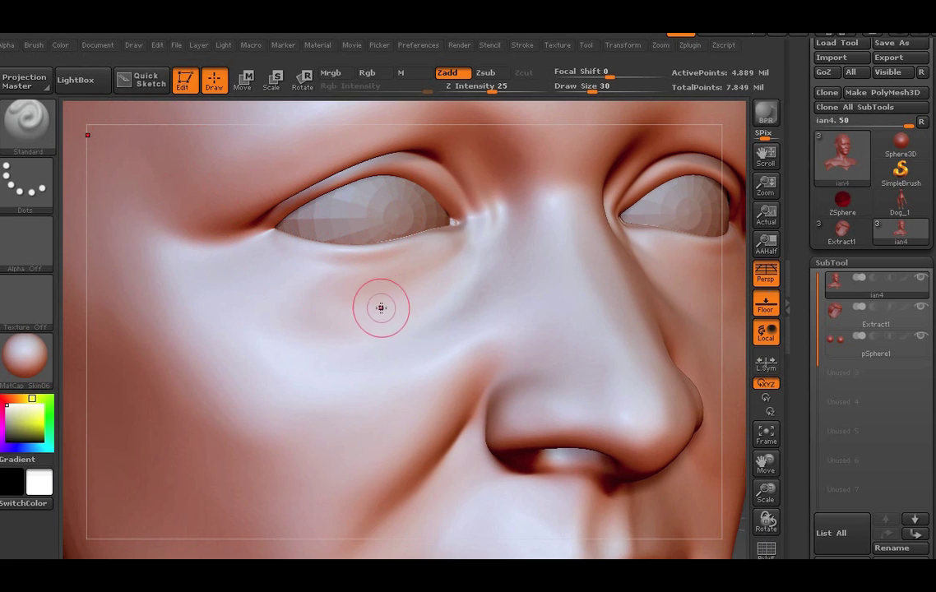
pyautogui.press('[')
pyautogui.press('[')
pyautogui.press('[')
pyautogui.press('[')
pyautogui.press('[')
pyautogui.press('[')
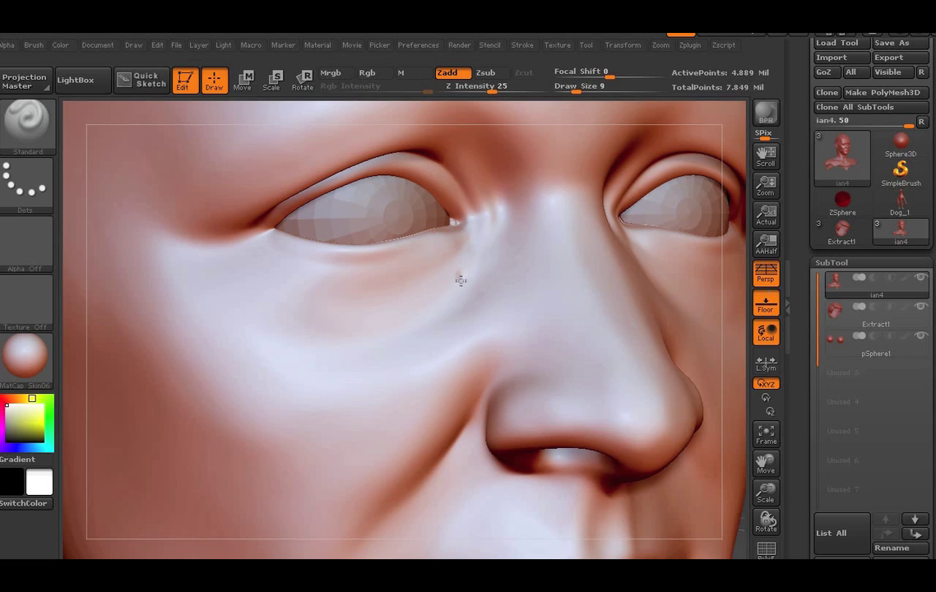
pyautogui.moveTo(418, 321); pyautogui.dragTo(259, 325)
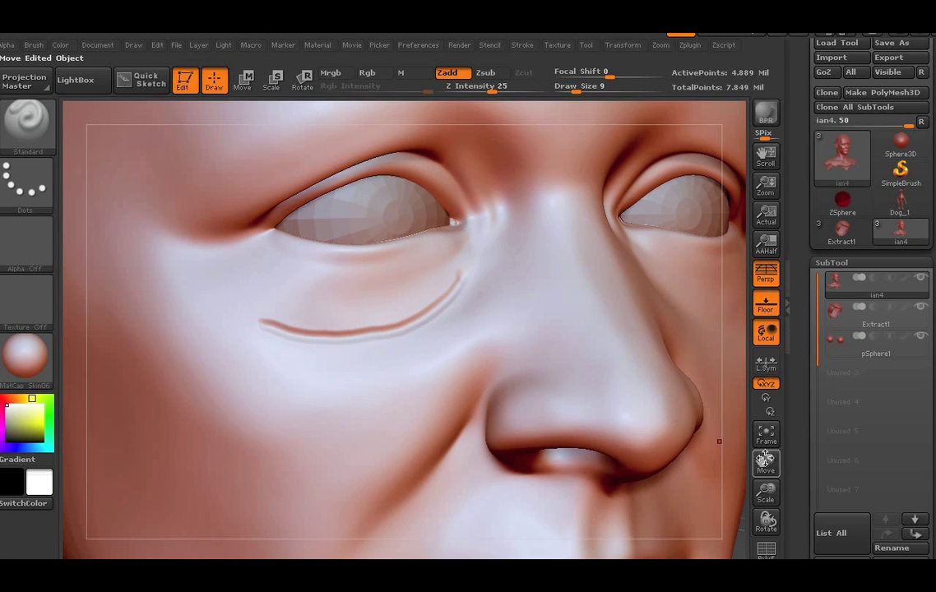
# Zoom closer and Shift-smooth the groove's hard edges into the cheek
pyautogui.moveTo(765, 492)
pyautogui.mouseDown()
pyautogui.moveTo(768, 519)
pyautogui.moveTo(403, 282)
pyautogui.mouseUp()
pyautogui.press('shift')
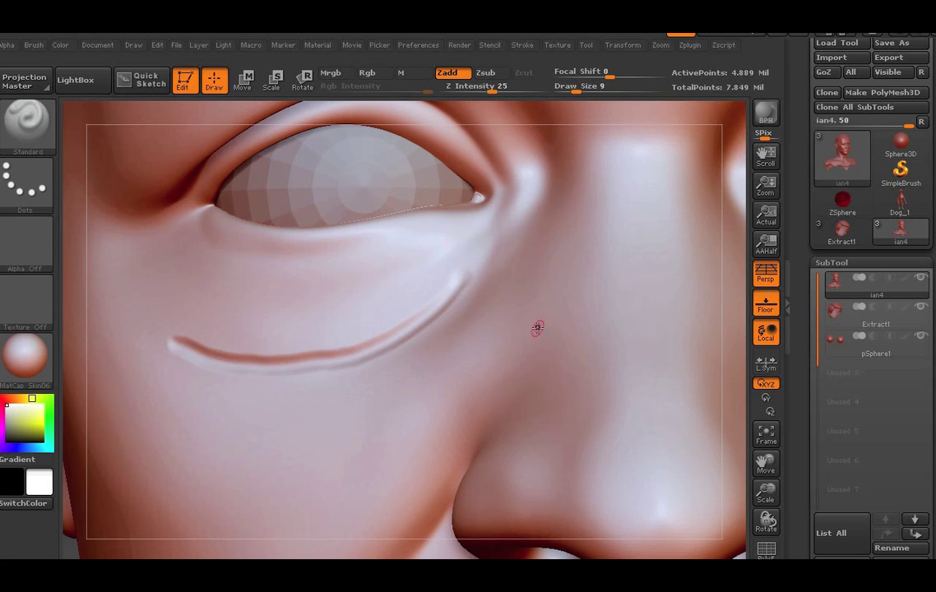
pyautogui.press('shift')
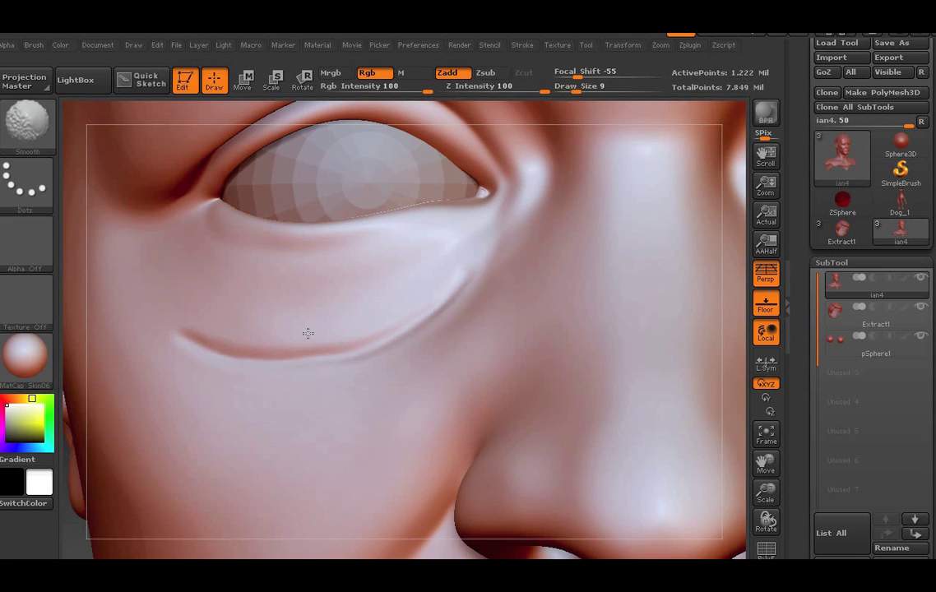
# Shrink the brush and alternate Standard re-carving with Shift-smoothing for a cleaner under-eye crease
pyautogui.press('shift')
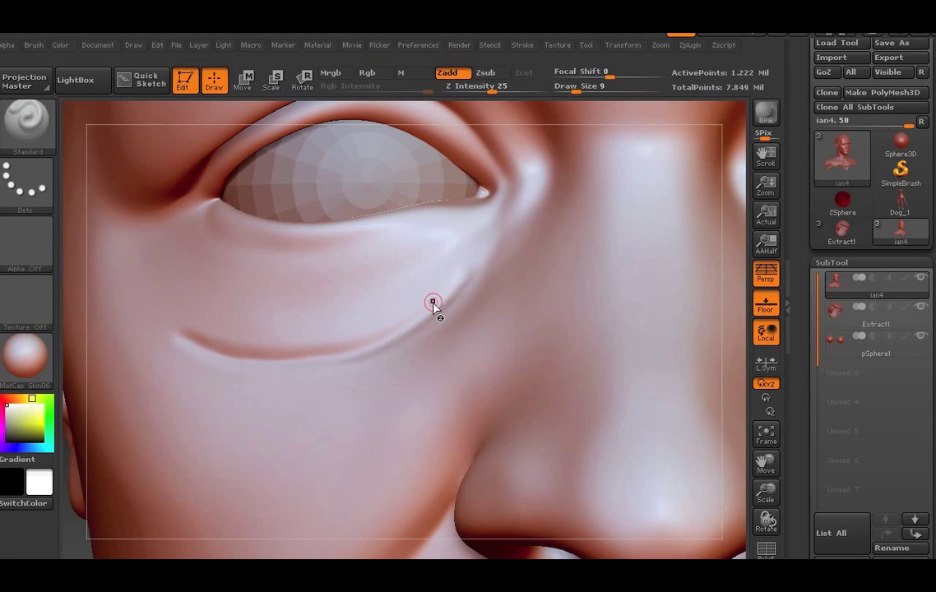
pyautogui.press('[')
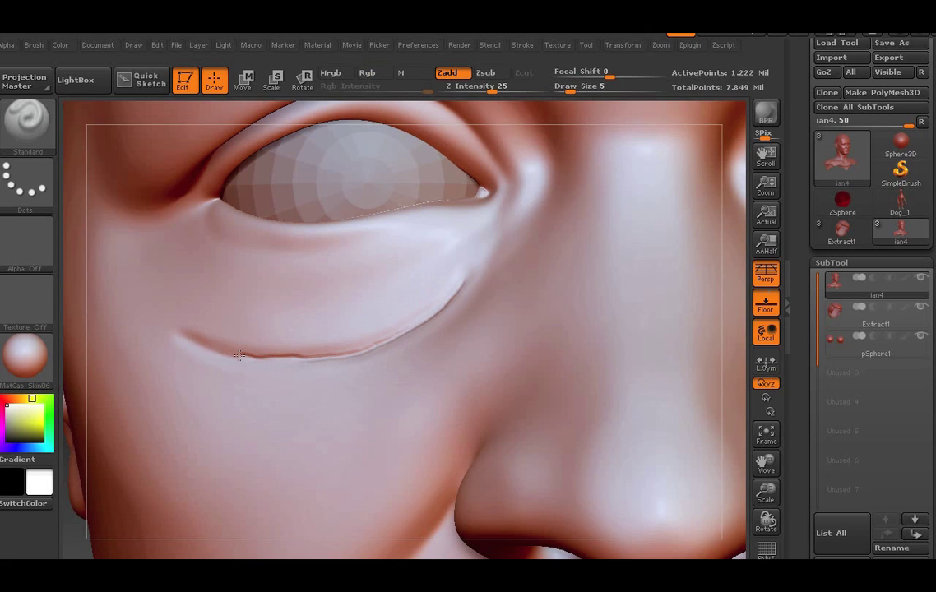
pyautogui.press('shift')
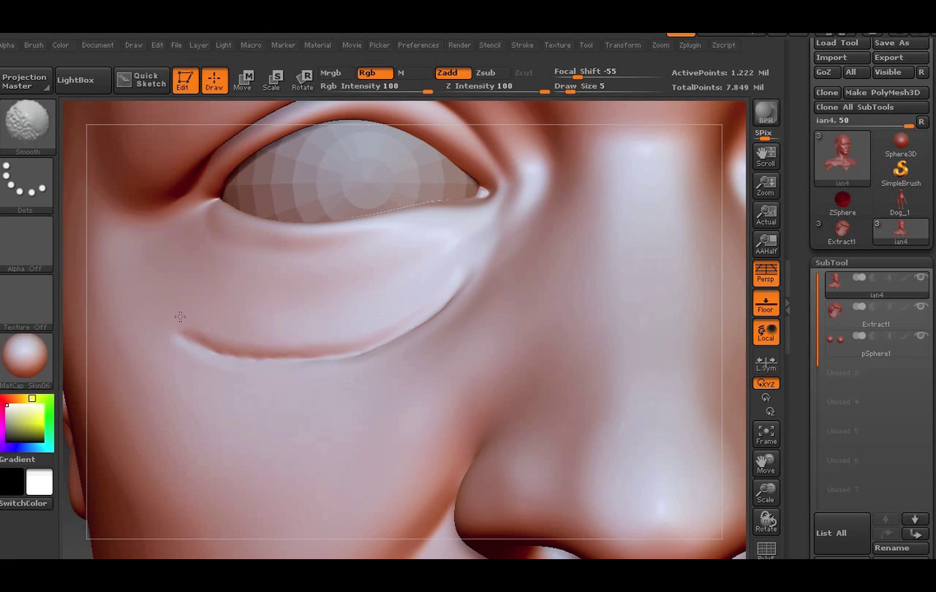
pyautogui.press('shift')
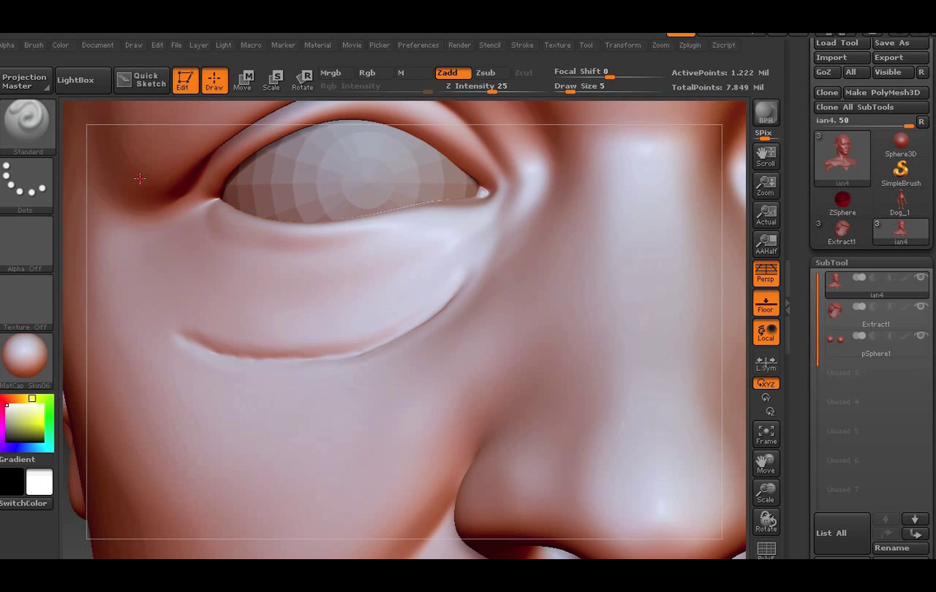
# Switch to the Crease brush (B, C, R), enlarge it, and carve a second crease under the lower eyelid
pyautogui.press('b')
pyautogui.press('c')
pyautogui.press('r')
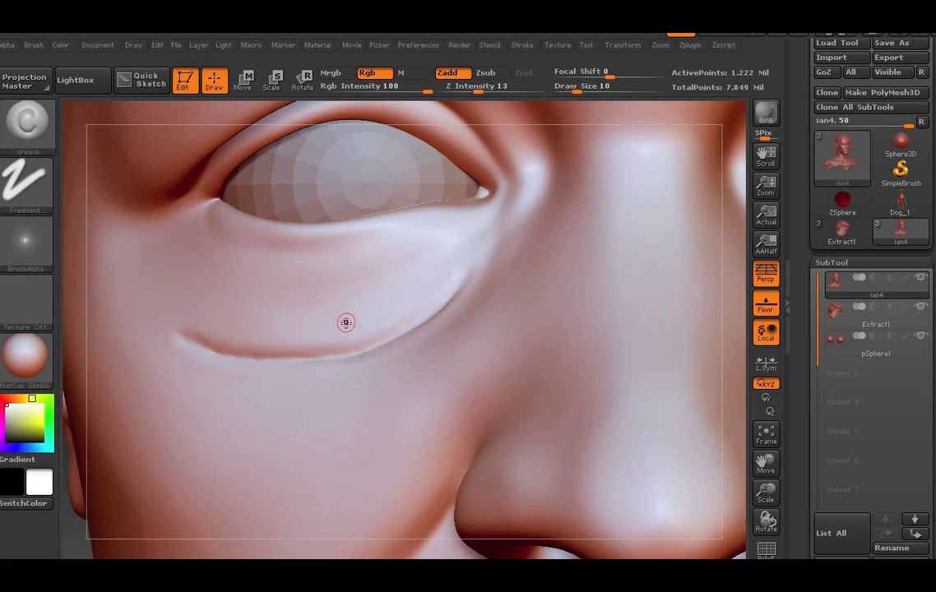
pyautogui.press(']')
pyautogui.press(']')
pyautogui.press(']')
pyautogui.press(']')
pyautogui.press(']')
pyautogui.press(']')
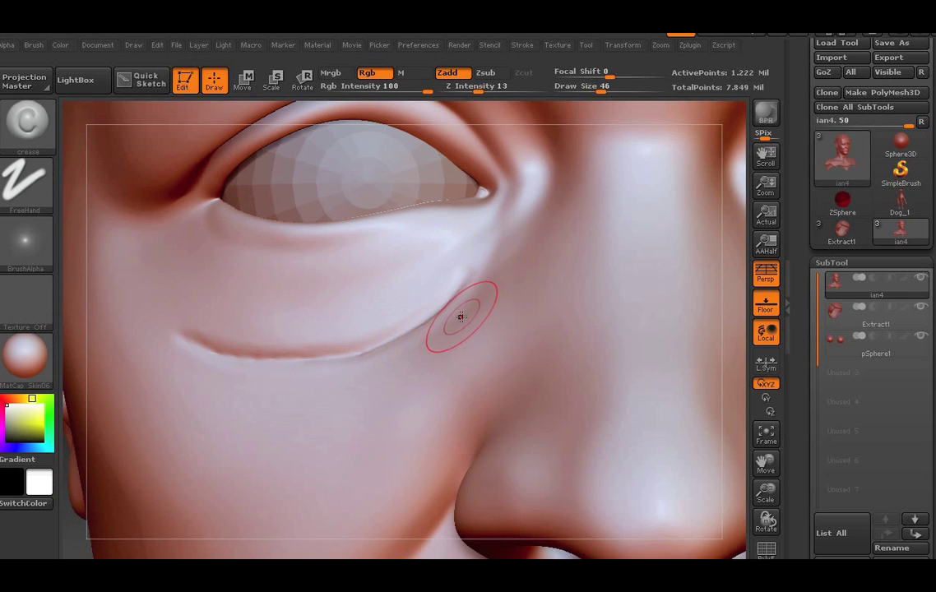
pyautogui.press(']')
pyautogui.press(']')
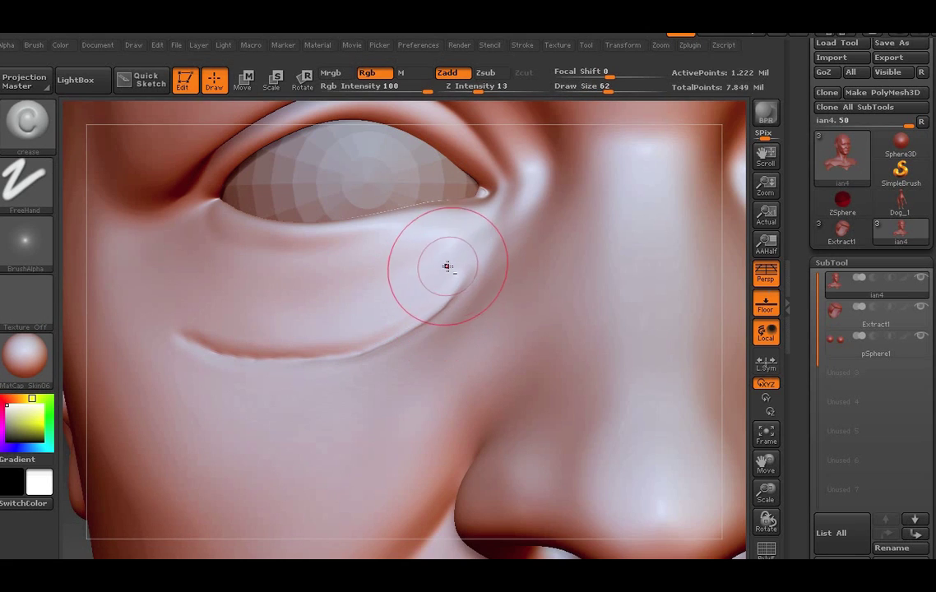
pyautogui.moveTo(447, 266)
pyautogui.mouseDown()
pyautogui.moveTo(351, 307)
pyautogui.moveTo(244, 312)
pyautogui.moveTo(193, 296)
pyautogui.mouseUp()
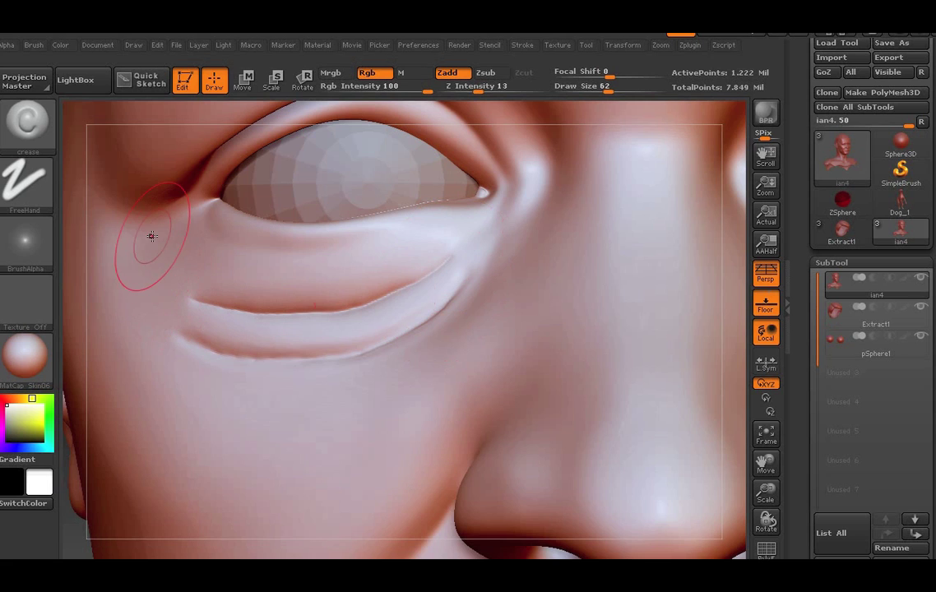
# Shift-smooth the new crease, then check it from a three-quarter view
pyautogui.press('shift')
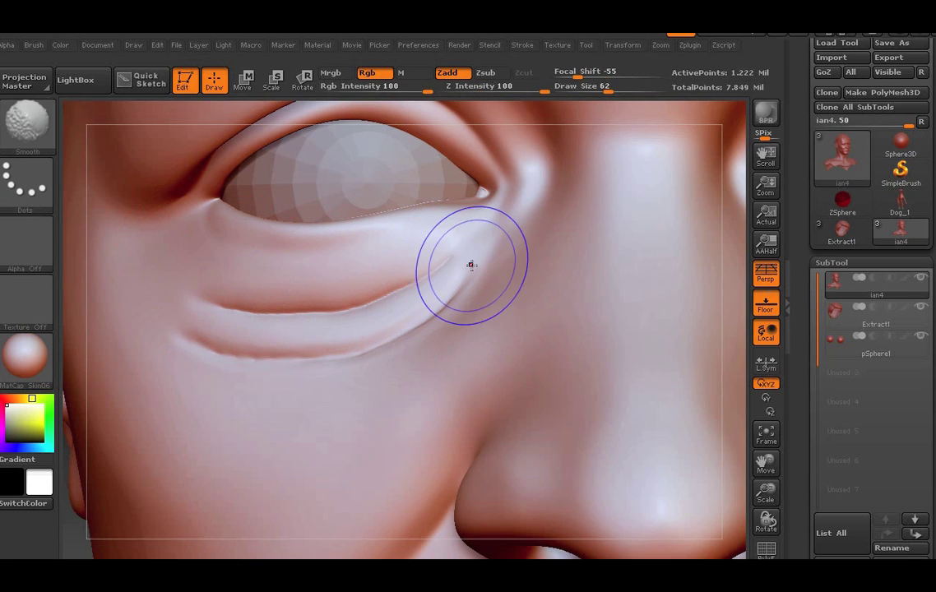
pyautogui.moveTo(471, 264)
pyautogui.keyDown('shift'); pyautogui.mouseDown()
pyautogui.moveTo(459, 255)
pyautogui.moveTo(255, 298)
pyautogui.moveTo(267, 293)
pyautogui.mouseUp(); pyautogui.keyUp('shift')
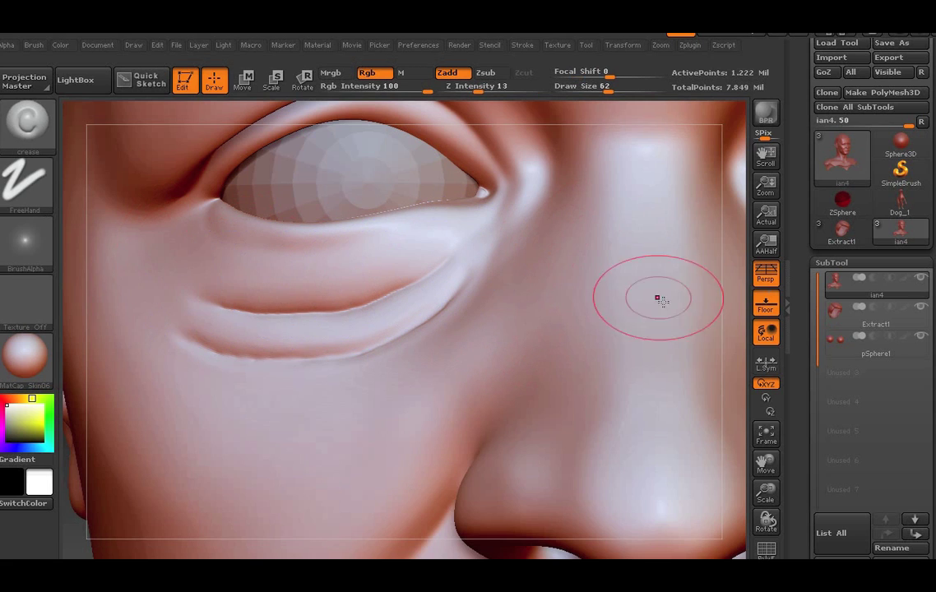
pyautogui.moveTo(767, 489)
pyautogui.mouseDown()
pyautogui.moveTo(750, 419)
pyautogui.moveTo(550, 403)
pyautogui.mouseUp()
pyautogui.moveTo(247, 442); pyautogui.dragTo(632, 353)
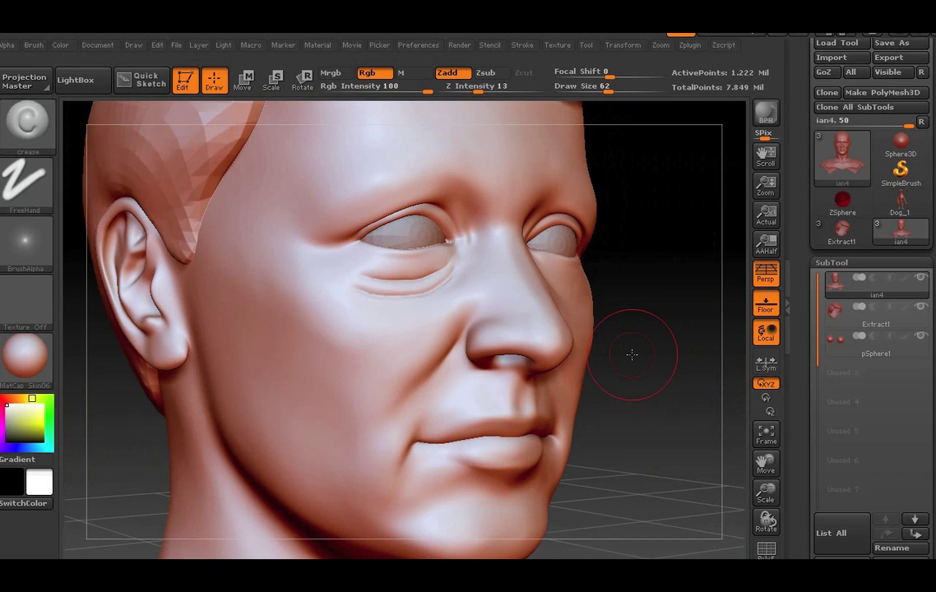
pyautogui.moveTo(767, 492)
pyautogui.mouseDown()
pyautogui.moveTo(778, 527)
pyautogui.moveTo(740, 486)
pyautogui.mouseUp()
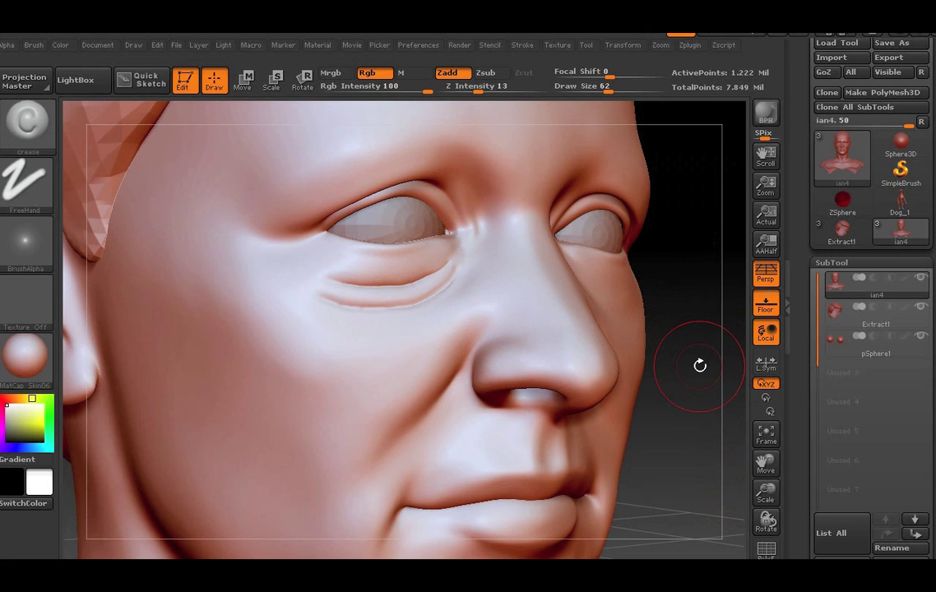
# Undo the three under-eye crease strokes with Ctrl+Z, leaving the skin below the eye smooth
pyautogui.press('ctrl')
pyautogui.press('ctrl')
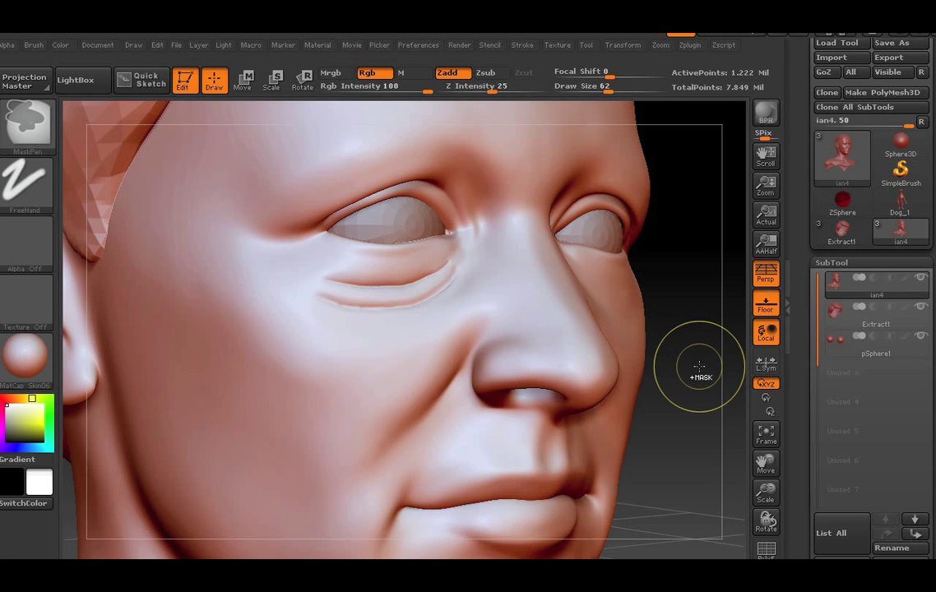
pyautogui.hotkey('ctrl', 'z')
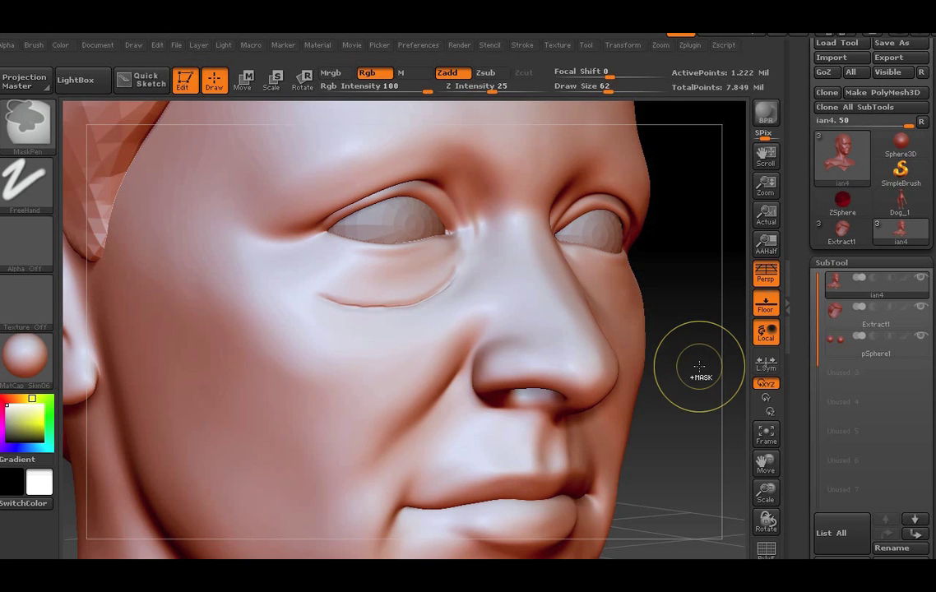
pyautogui.hotkey('ctrl', 'z')
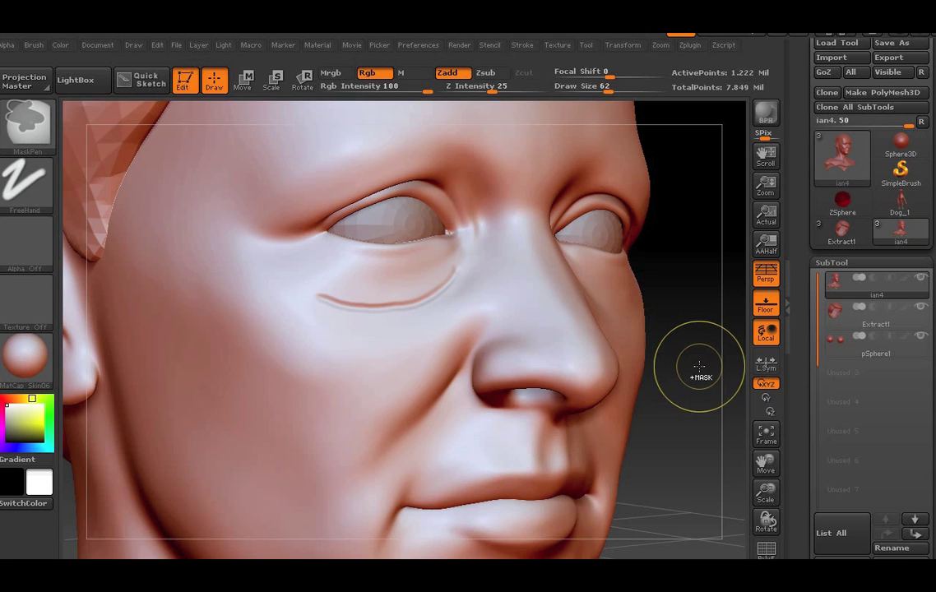
pyautogui.press('ctrl')
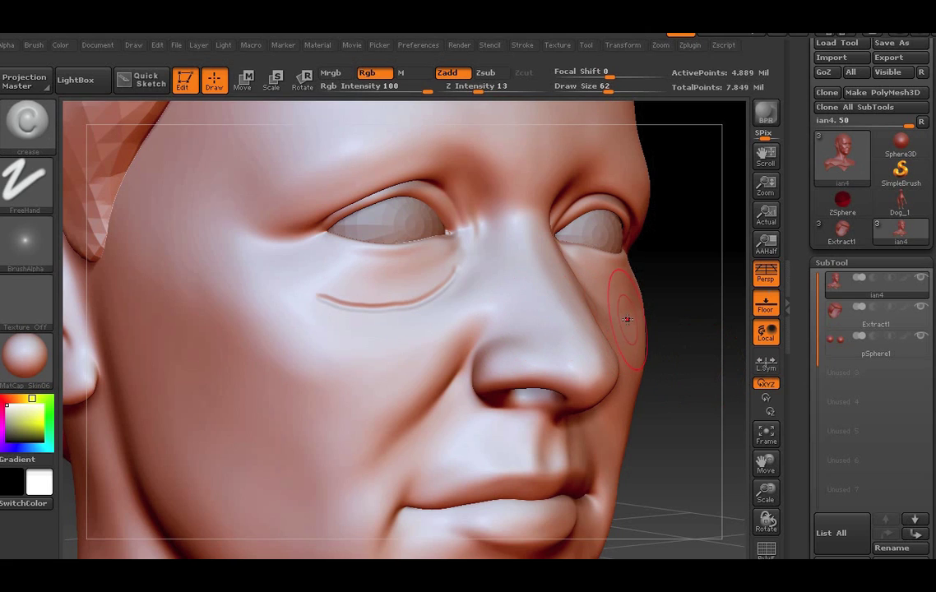
pyautogui.press('ctrl')
pyautogui.press('ctrl')
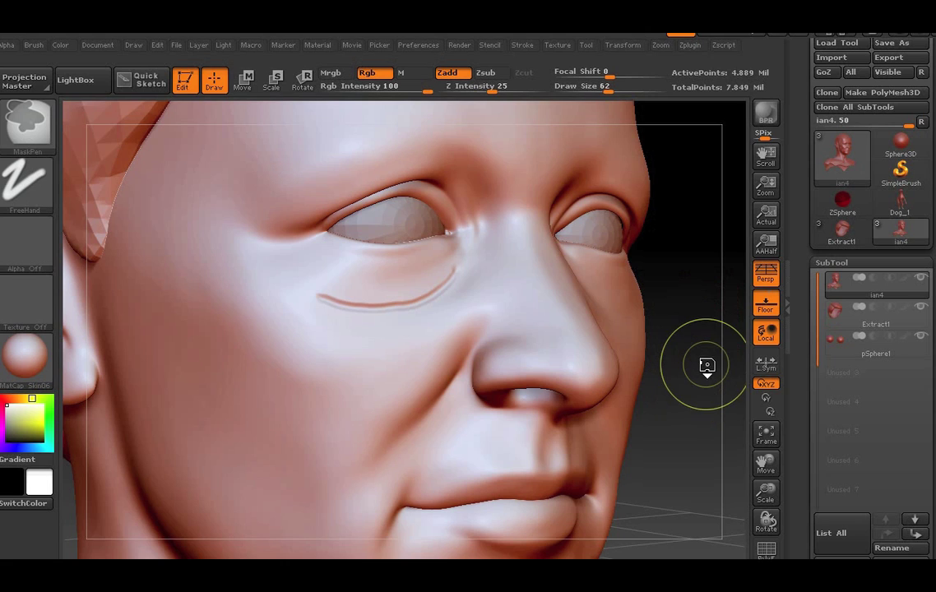
pyautogui.hotkey('ctrl', 'z')
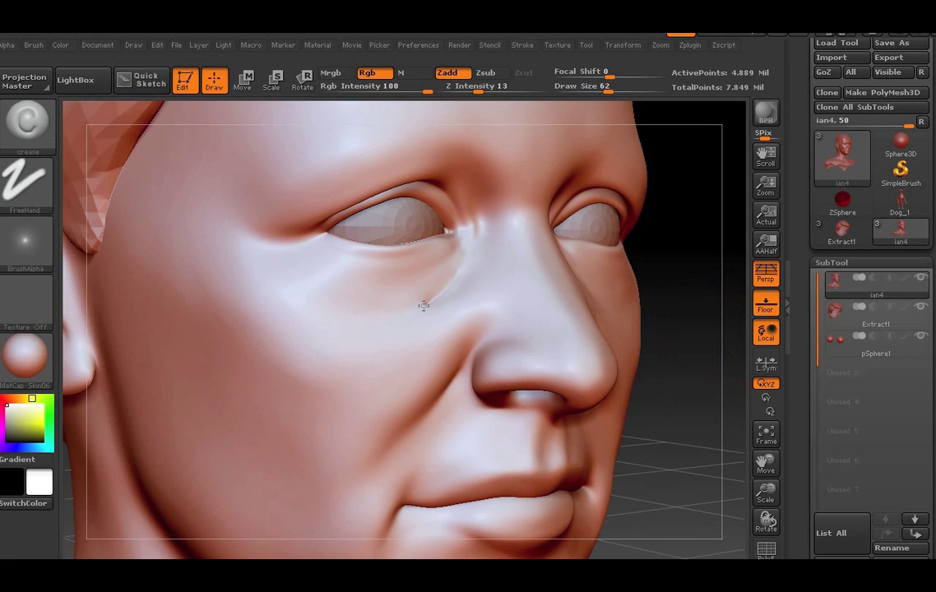
# Carve creases along the lower eyelid and smooth the one near the inner eye corner
pyautogui.moveTo(424, 305); pyautogui.dragTo(307, 295)
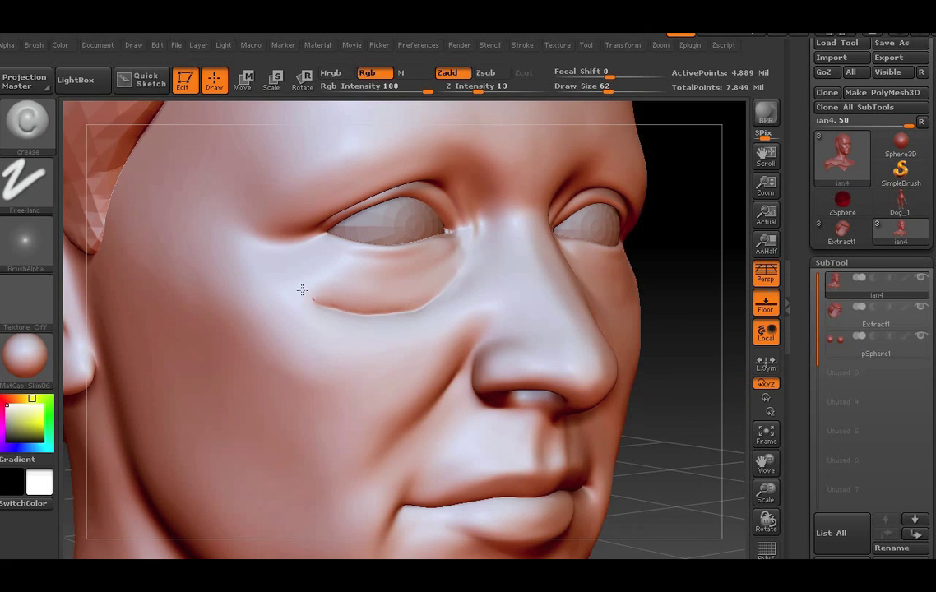
pyautogui.moveTo(766, 492)
pyautogui.mouseDown()
pyautogui.moveTo(766, 516)
pyautogui.moveTo(576, 345)
pyautogui.mouseUp()
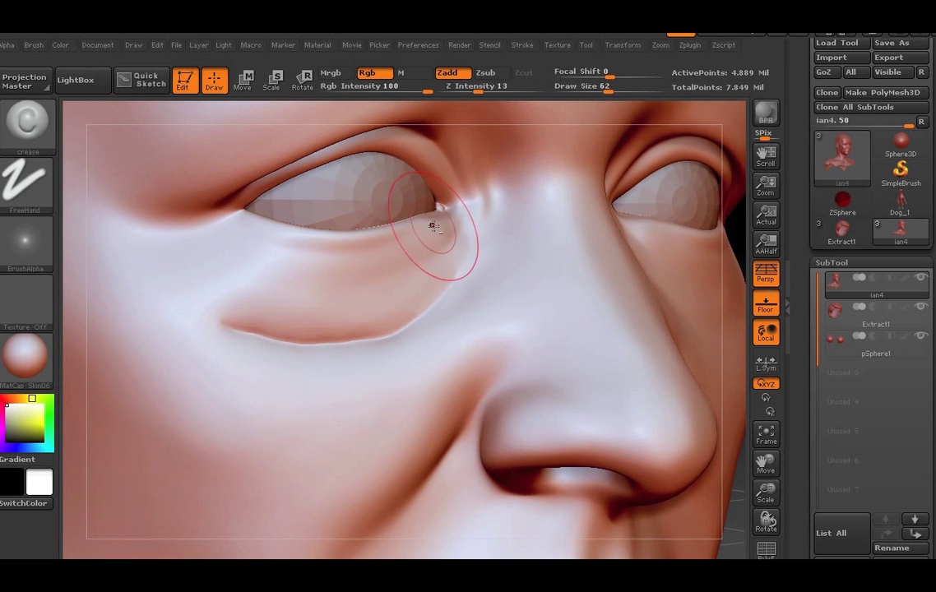
pyautogui.moveTo(380, 240); pyautogui.dragTo(222, 239)
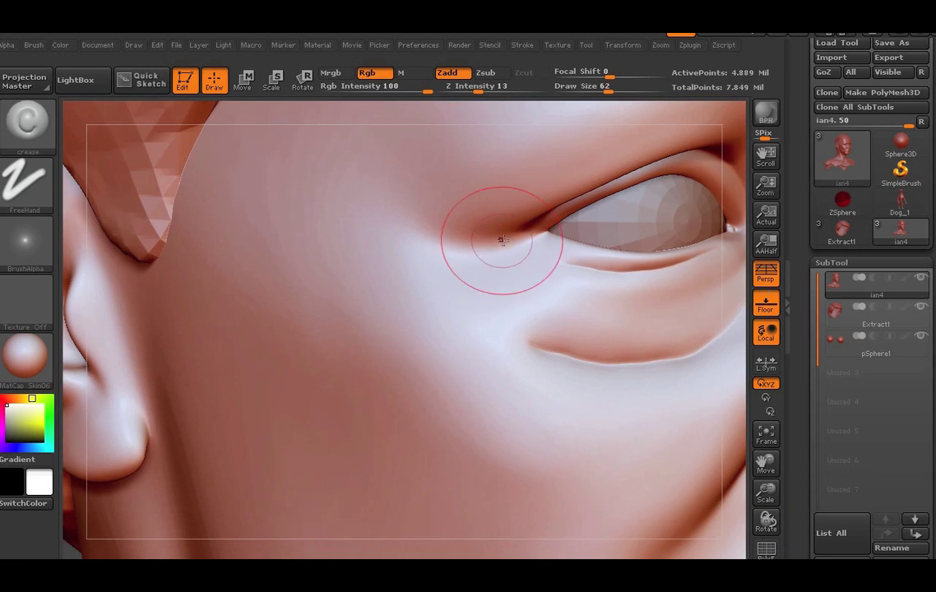
pyautogui.moveTo(501, 239)
pyautogui.mouseDown()
pyautogui.moveTo(531, 246)
pyautogui.moveTo(418, 272)
pyautogui.moveTo(390, 304)
pyautogui.mouseUp()
# Carve two stacked crow's-feet creases from the eye corner with branching lines below them
pyautogui.moveTo(523, 230); pyautogui.dragTo(372, 231)
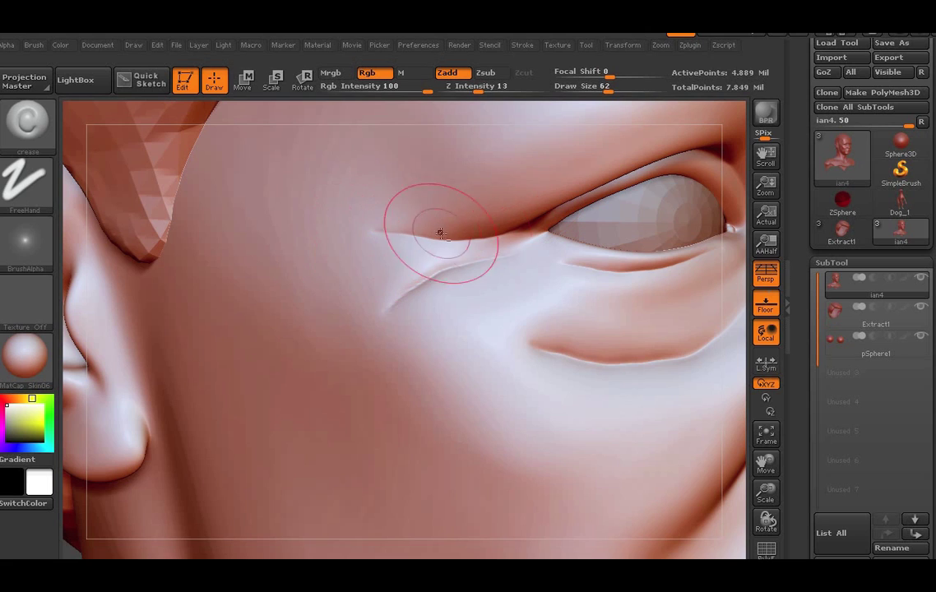
pyautogui.moveTo(514, 241); pyautogui.dragTo(445, 247)
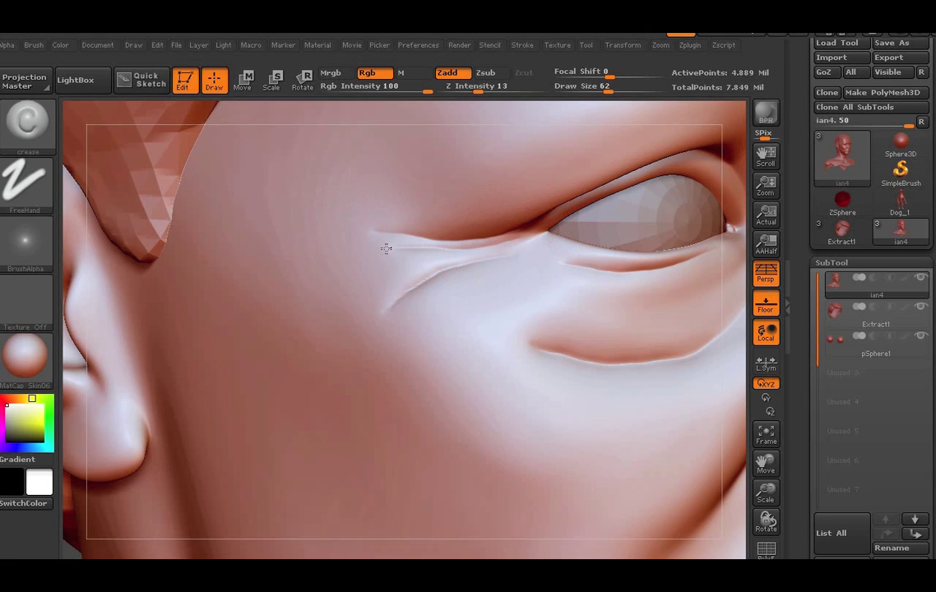
pyautogui.moveTo(383, 253); pyautogui.dragTo(331, 304)
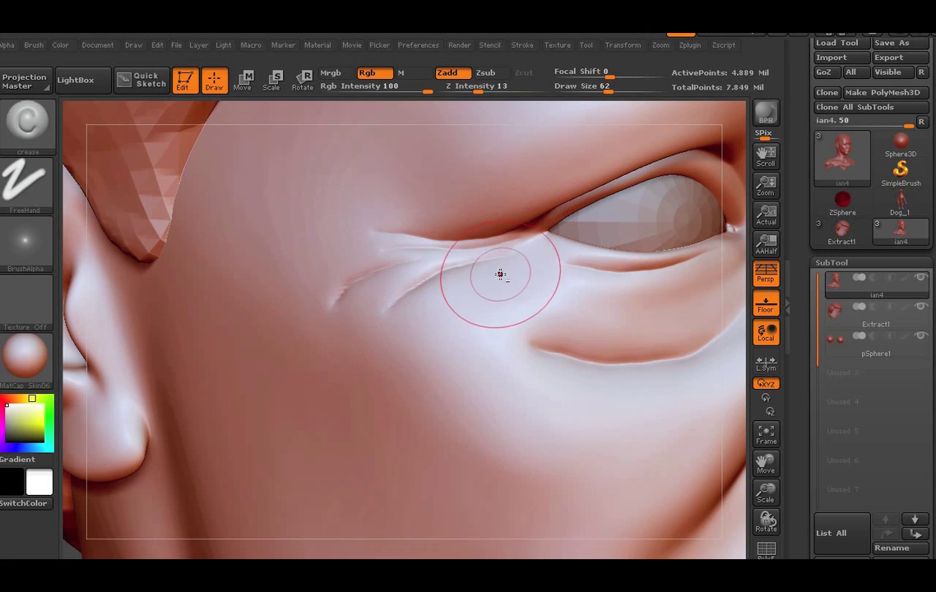
pyautogui.moveTo(502, 272)
pyautogui.mouseDown()
pyautogui.moveTo(434, 309)
pyautogui.moveTo(395, 368)
pyautogui.mouseUp()
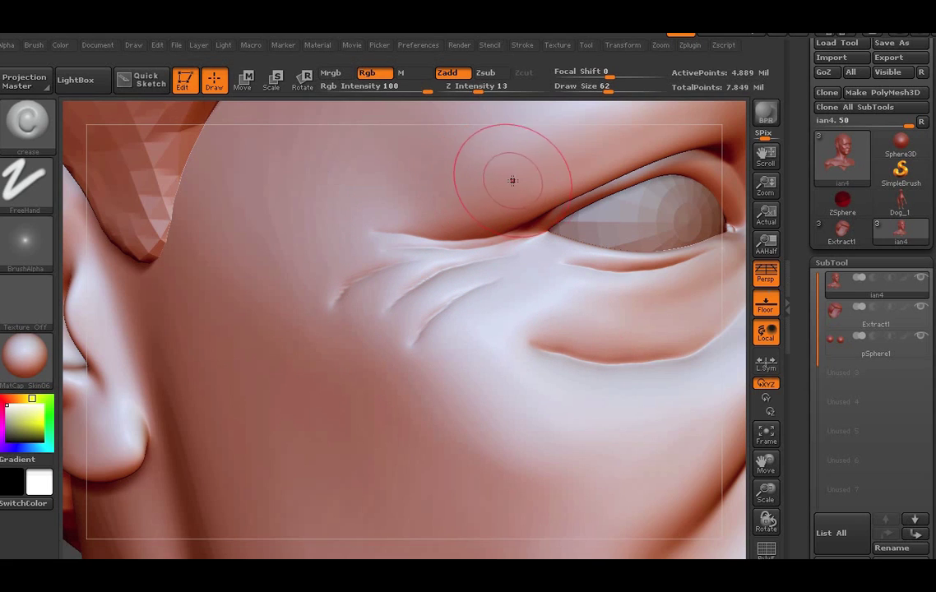
# Carve a crease along the upper eyelid fold plus another wrinkle beside the eye, then smooth lightly
pyautogui.moveTo(531, 210); pyautogui.dragTo(360, 202)
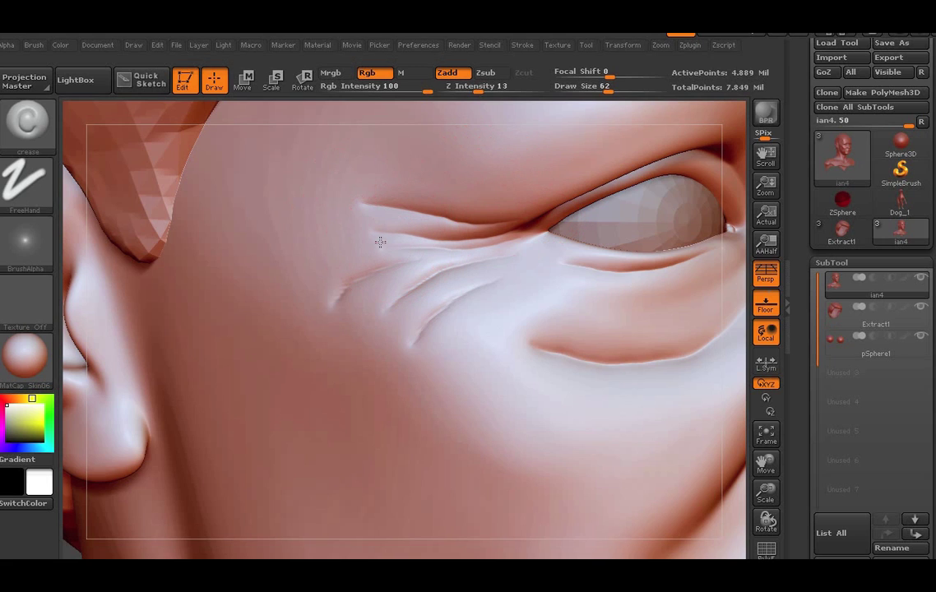
pyautogui.moveTo(296, 265)
pyautogui.mouseDown()
pyautogui.moveTo(356, 243)
pyautogui.moveTo(417, 341)
pyautogui.moveTo(487, 338)
pyautogui.mouseUp()
pyautogui.press('shift')
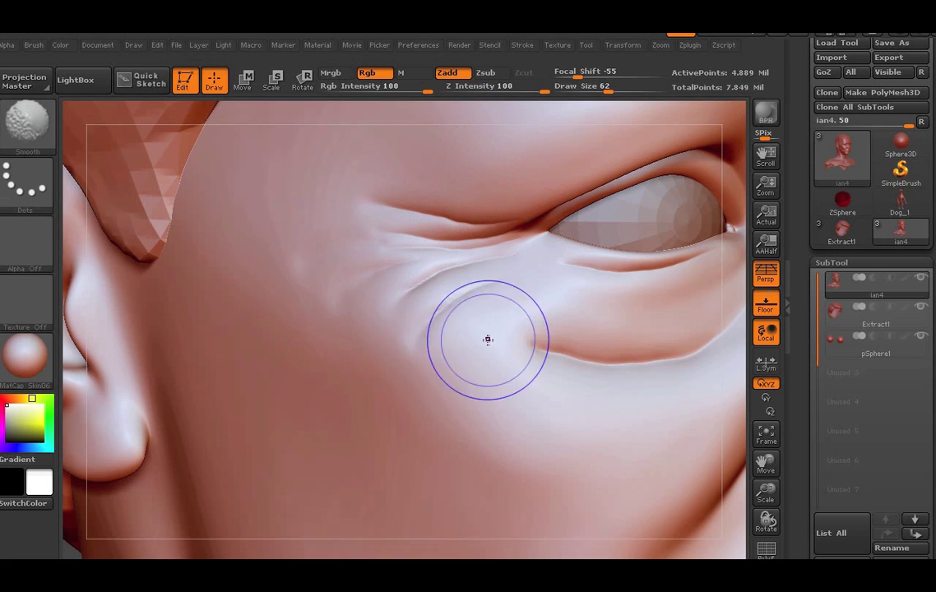
pyautogui.moveTo(763, 436)
pyautogui.mouseDown()
pyautogui.moveTo(731, 397)
pyautogui.moveTo(765, 460)
pyautogui.moveTo(600, 212)
pyautogui.moveTo(697, 429)
pyautogui.moveTo(657, 429)
pyautogui.moveTo(681, 397)
pyautogui.moveTo(445, 194)
pyautogui.mouseUp()
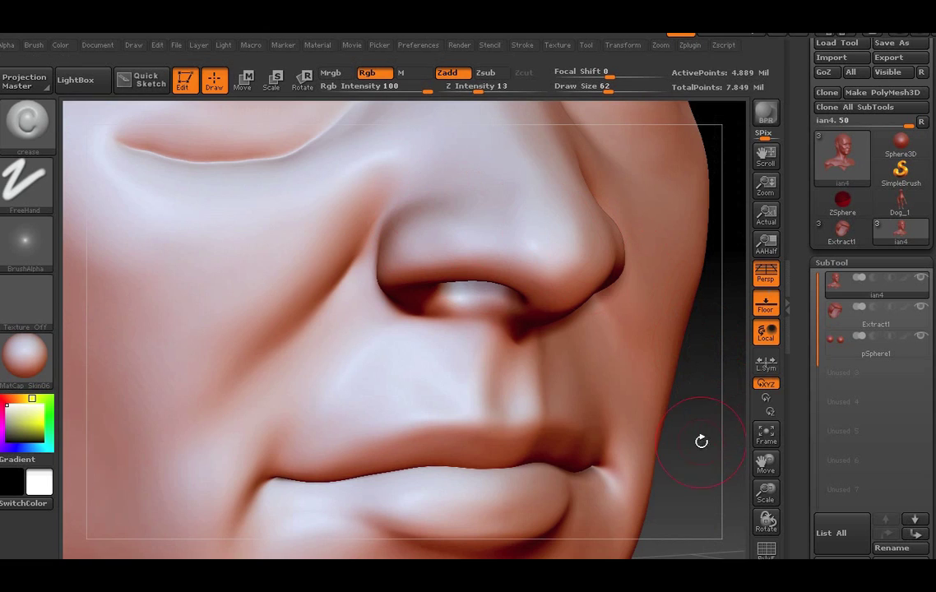
# Turn the head to profile and carve a lightly softened crease along the nostril edge
pyautogui.moveTo(701, 441)
pyautogui.mouseDown()
pyautogui.moveTo(715, 444)
pyautogui.moveTo(559, 370)
pyautogui.mouseUp()
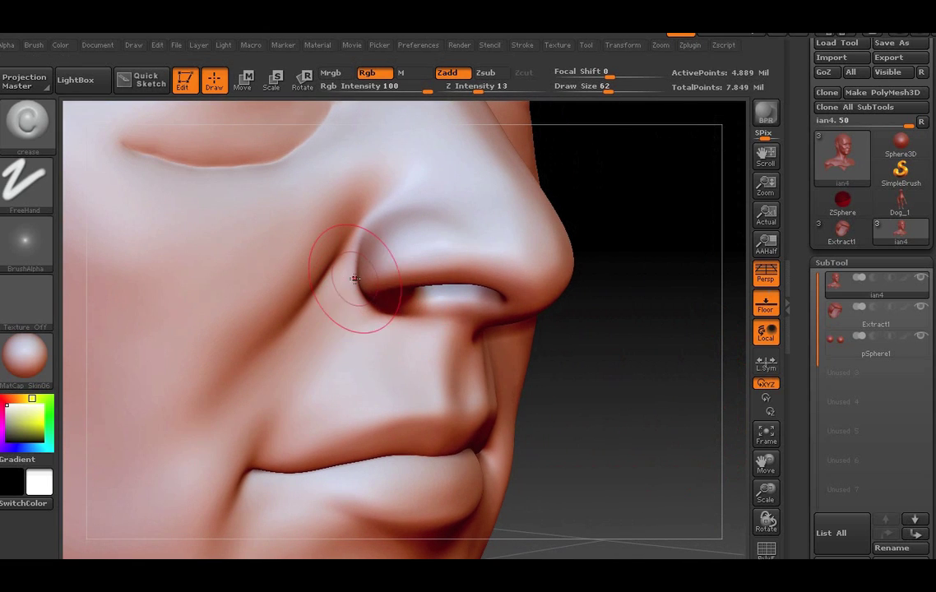
pyautogui.moveTo(431, 208)
pyautogui.mouseDown()
pyautogui.moveTo(376, 215)
pyautogui.moveTo(360, 233)
pyautogui.mouseUp()
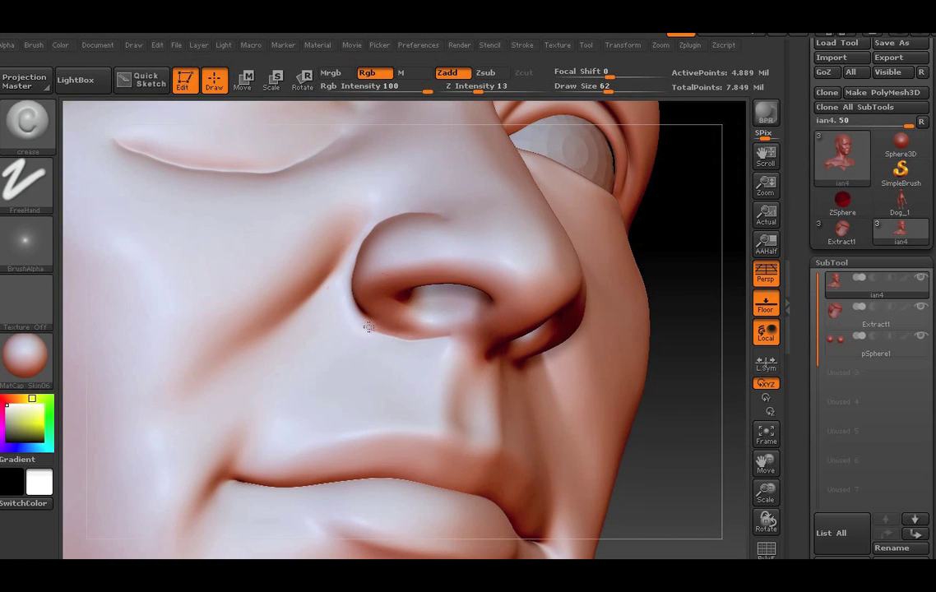
pyautogui.keyDown('shift'); pyautogui.moveTo(449, 335); pyautogui.dragTo(425, 341); pyautogui.keyUp('shift')
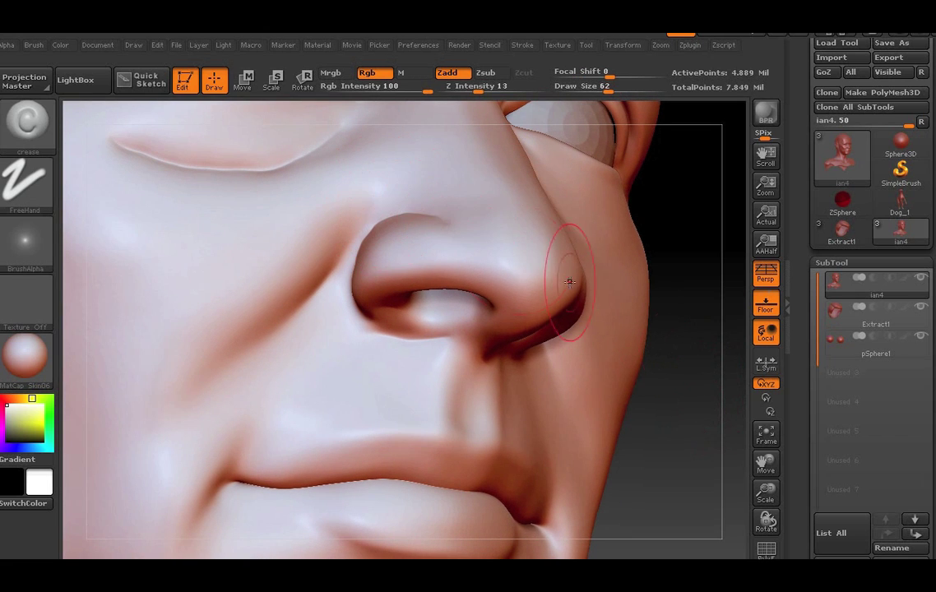
# Carve and soften a crease along the fold from the nose to the mouth corner
pyautogui.moveTo(700, 377); pyautogui.dragTo(429, 220)
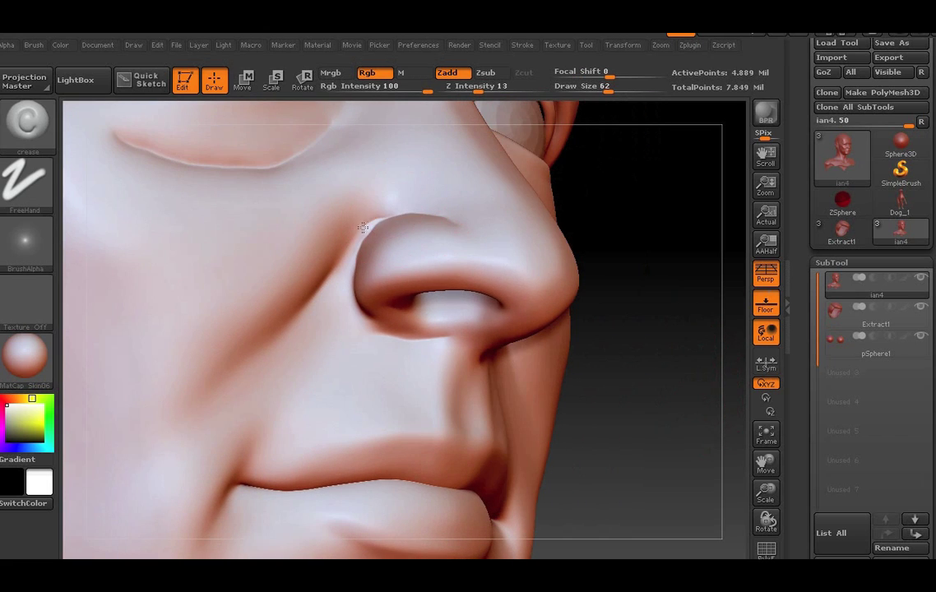
pyautogui.moveTo(363, 228); pyautogui.dragTo(242, 362)
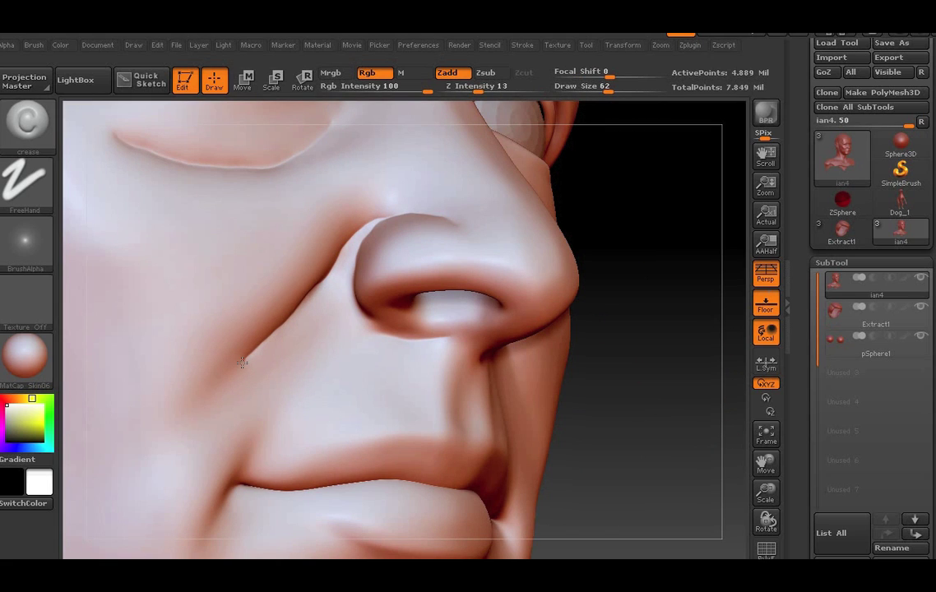
pyautogui.keyDown('shift'); pyautogui.moveTo(179, 426); pyautogui.dragTo(198, 386); pyautogui.keyUp('shift')
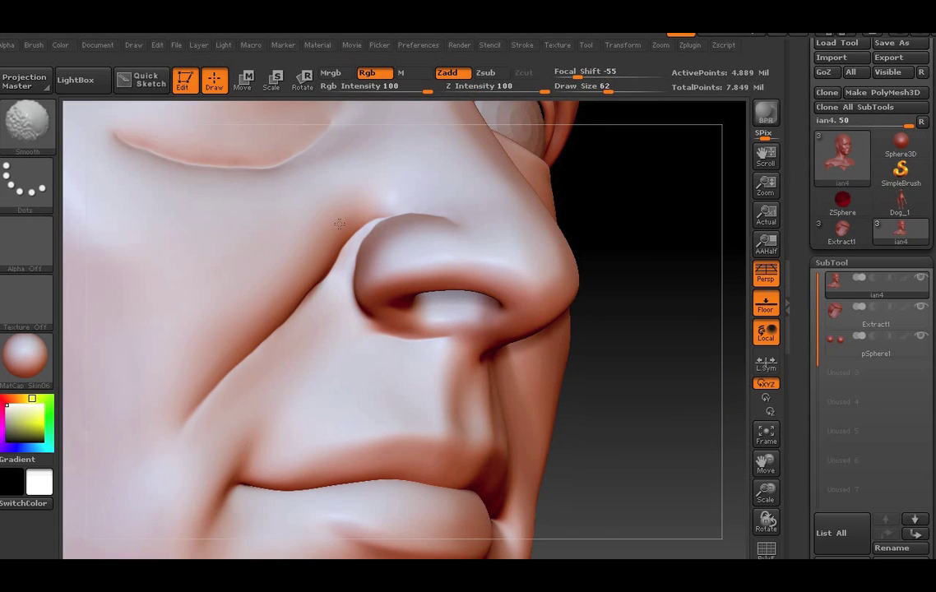
pyautogui.moveTo(711, 407)
pyautogui.keyDown('alt'); pyautogui.mouseDown()
pyautogui.moveTo(687, 436)
pyautogui.moveTo(696, 427)
pyautogui.mouseUp(); pyautogui.keyUp('alt')
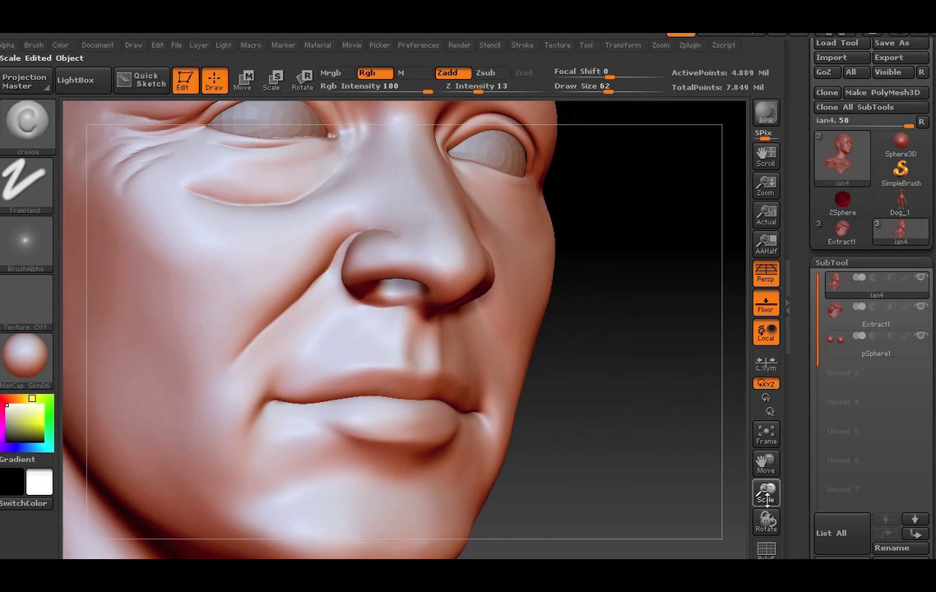
pyautogui.moveTo(769, 493); pyautogui.dragTo(773, 498)
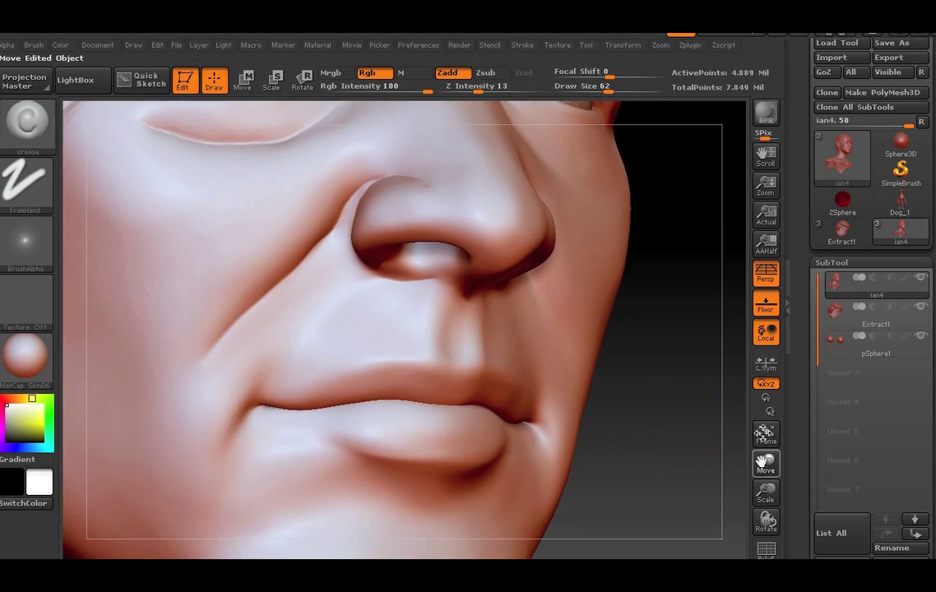
# Carve a faint crease above the upper lip and smooth the surrounding lip area
pyautogui.moveTo(764, 464)
pyautogui.mouseDown()
pyautogui.moveTo(656, 383)
pyautogui.moveTo(519, 433)
pyautogui.mouseUp()
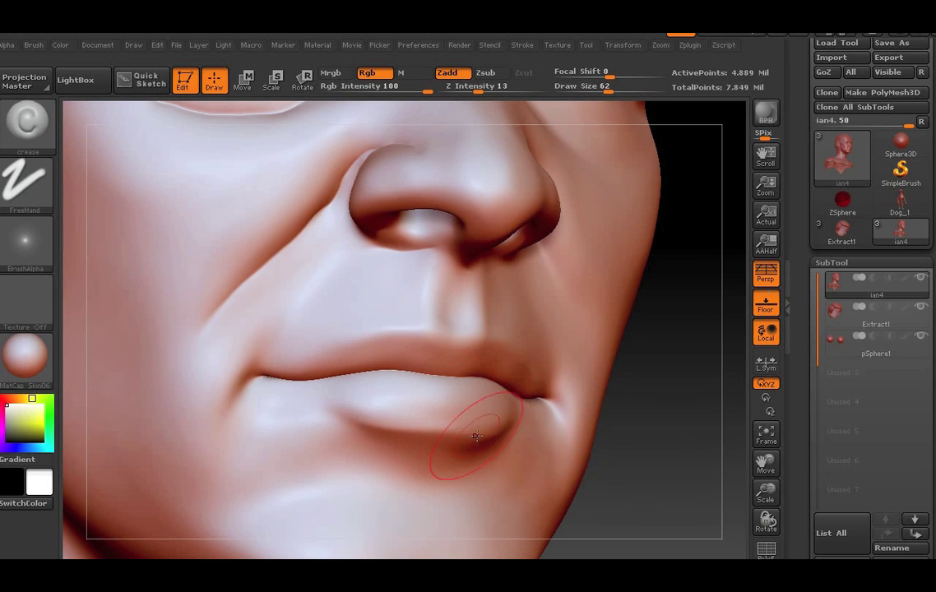
pyautogui.moveTo(658, 459); pyautogui.dragTo(513, 435)
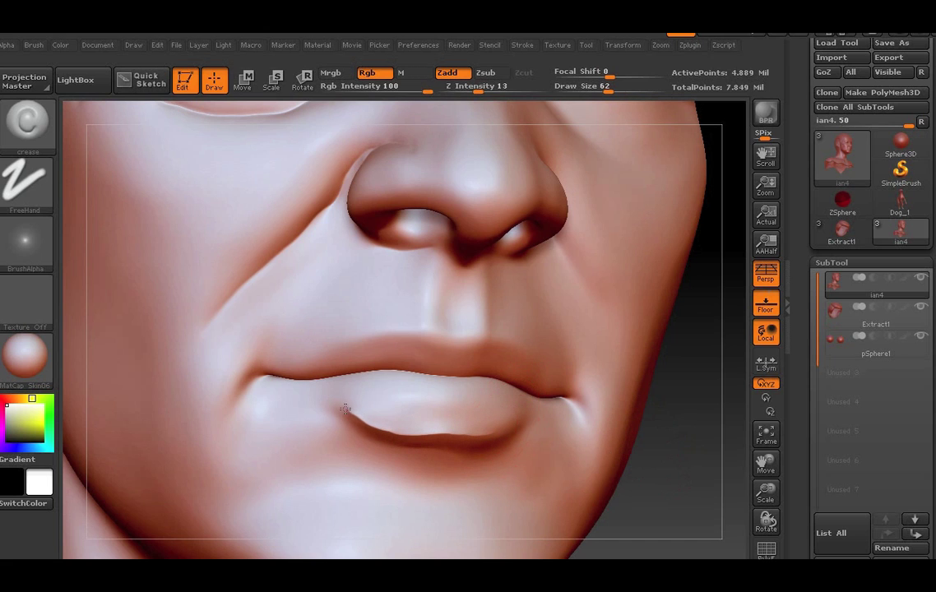
pyautogui.moveTo(647, 484)
pyautogui.mouseDown()
pyautogui.moveTo(689, 495)
pyautogui.moveTo(449, 421)
pyautogui.mouseUp()
pyautogui.press('shift')
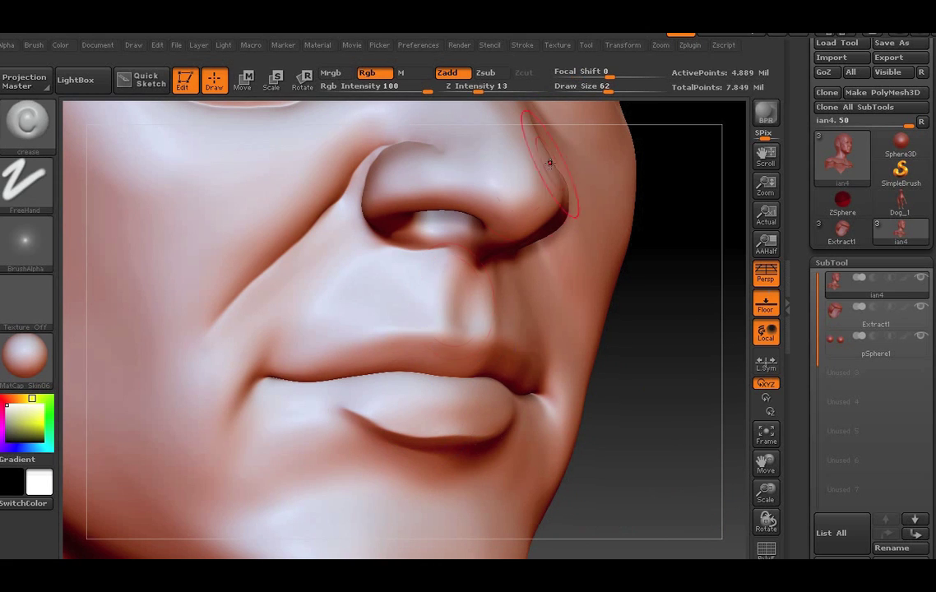
pyautogui.moveTo(458, 301); pyautogui.dragTo(464, 334)
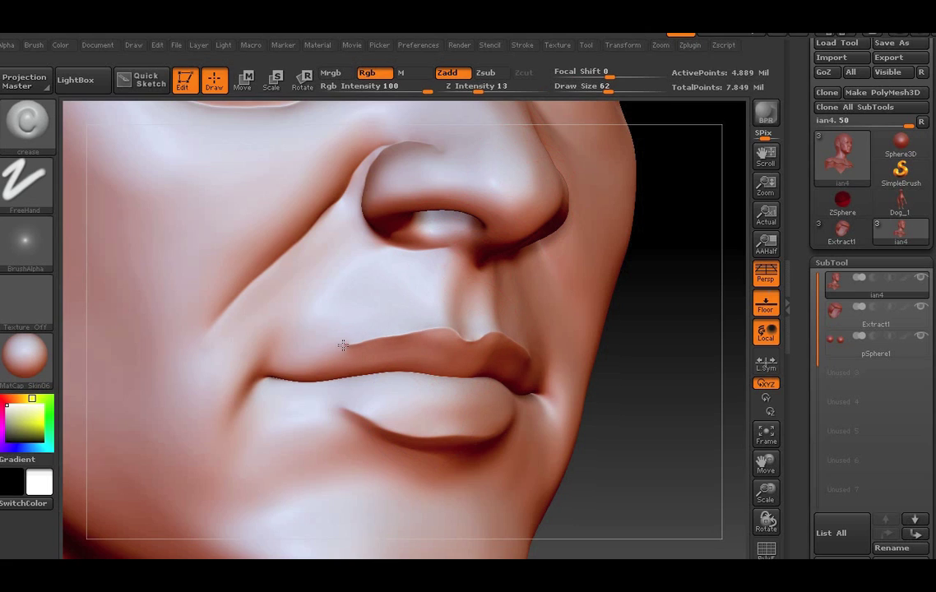
pyautogui.keyDown('shift'); pyautogui.moveTo(330, 346); pyautogui.dragTo(358, 349); pyautogui.keyUp('shift')
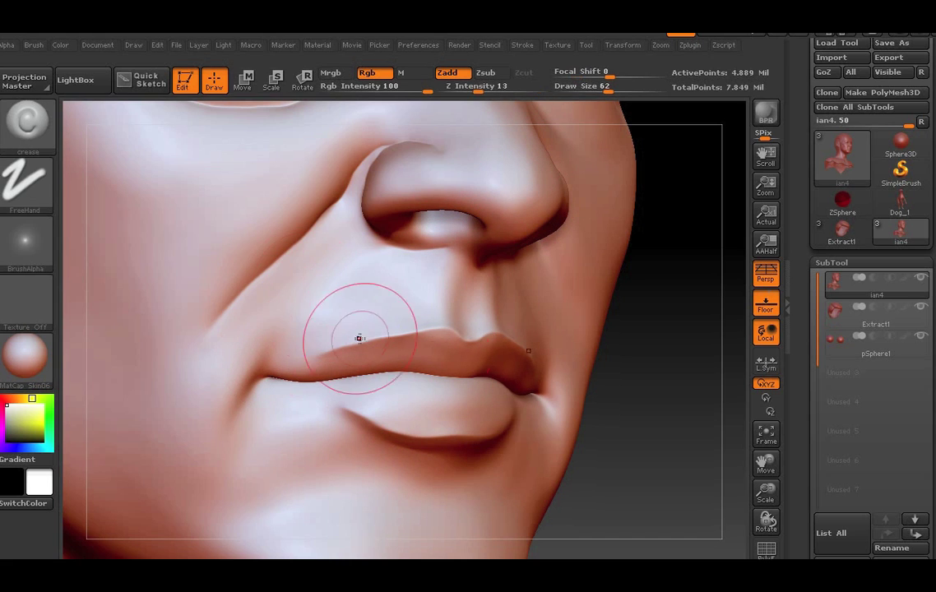
# From a frontal view, carve vertical creases beside both mouth corners
pyautogui.moveTo(680, 432)
pyautogui.mouseDown()
pyautogui.moveTo(240, 387)
pyautogui.moveTo(224, 451)
pyautogui.mouseUp()
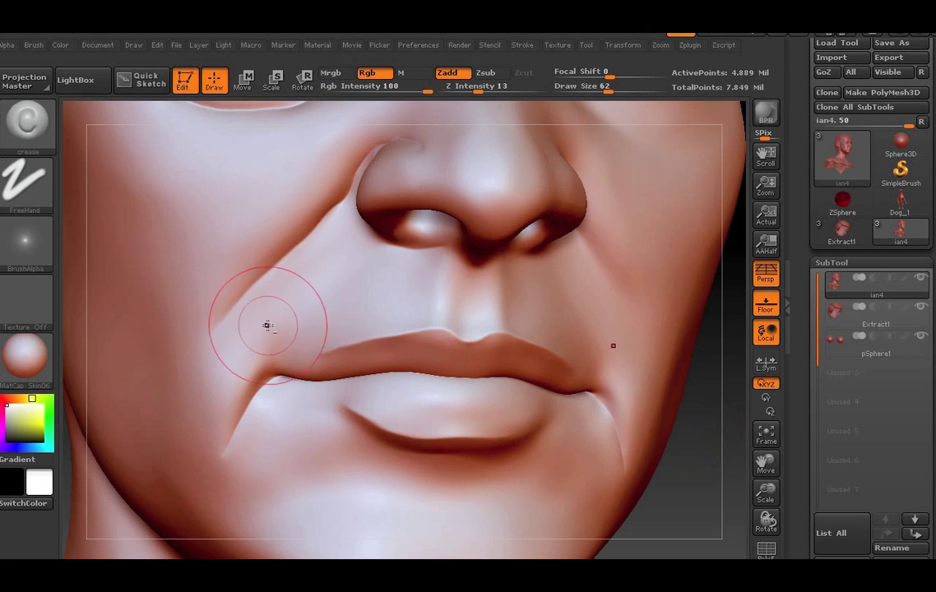
pyautogui.moveTo(263, 292)
pyautogui.mouseDown()
pyautogui.moveTo(268, 354)
pyautogui.moveTo(266, 301)
pyautogui.mouseUp()
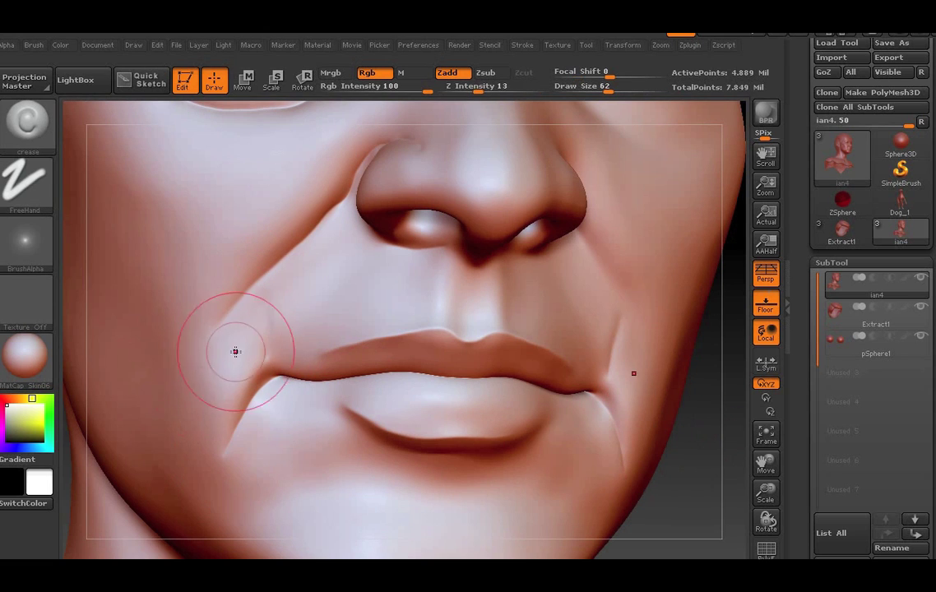
pyautogui.moveTo(766, 492)
pyautogui.mouseDown()
pyautogui.moveTo(769, 455)
pyautogui.moveTo(669, 438)
pyautogui.moveTo(456, 304)
pyautogui.mouseUp()
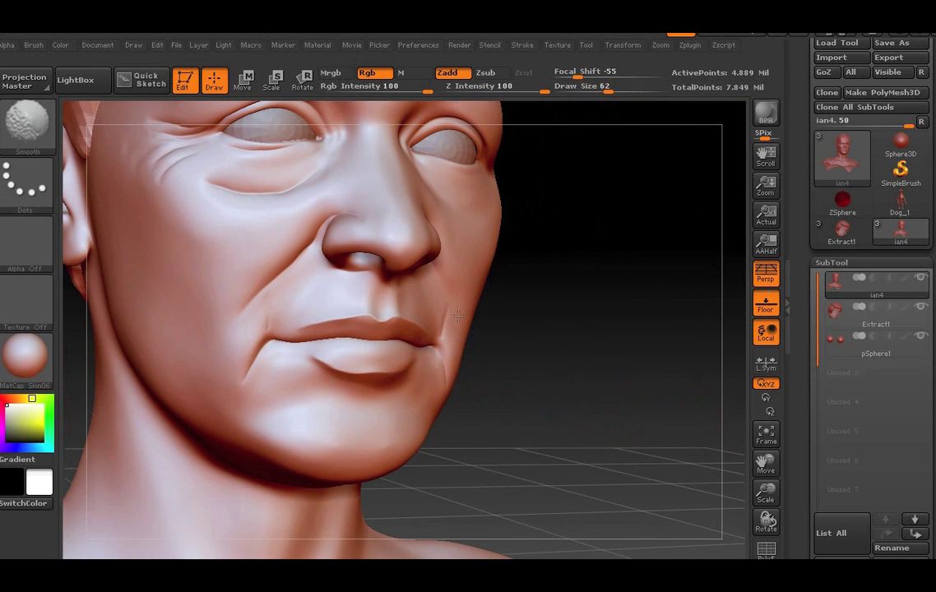
# Turn toward the left cheek and deepen the jowl crease beside the mouth
pyautogui.moveTo(585, 397); pyautogui.dragTo(674, 387)
pyautogui.moveTo(557, 391); pyautogui.dragTo(557, 364)
pyautogui.moveTo(322, 307); pyautogui.dragTo(290, 320)
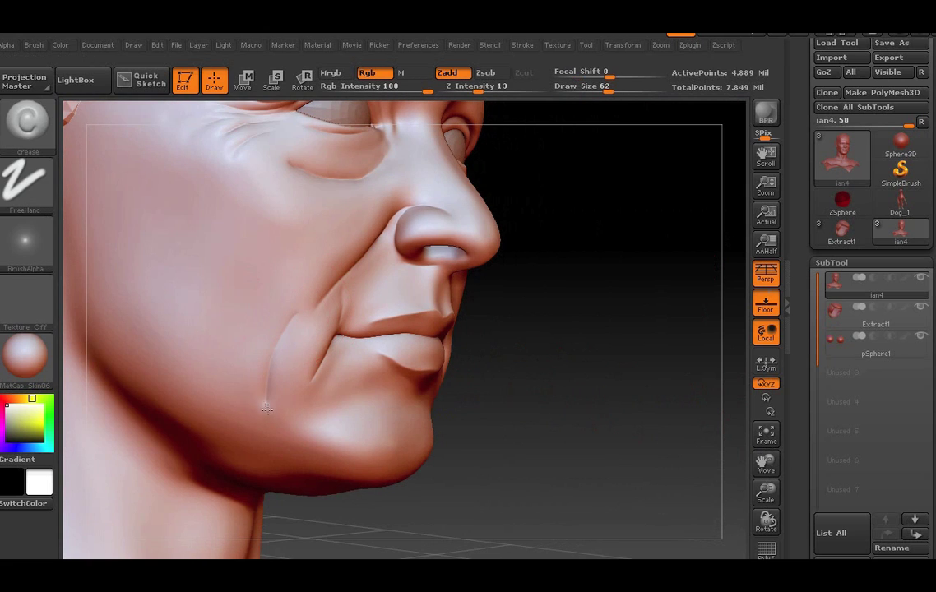
# From below, carve and smooth a diagonal crease under the jaw, then return to side profile
pyautogui.moveTo(562, 460); pyautogui.dragTo(597, 338)
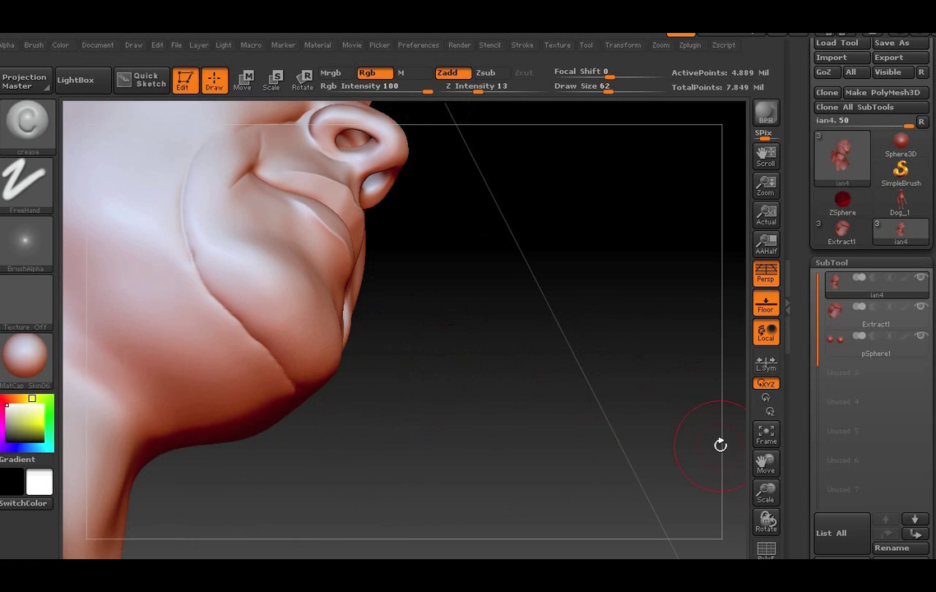
pyautogui.moveTo(766, 461); pyautogui.dragTo(319, 383)
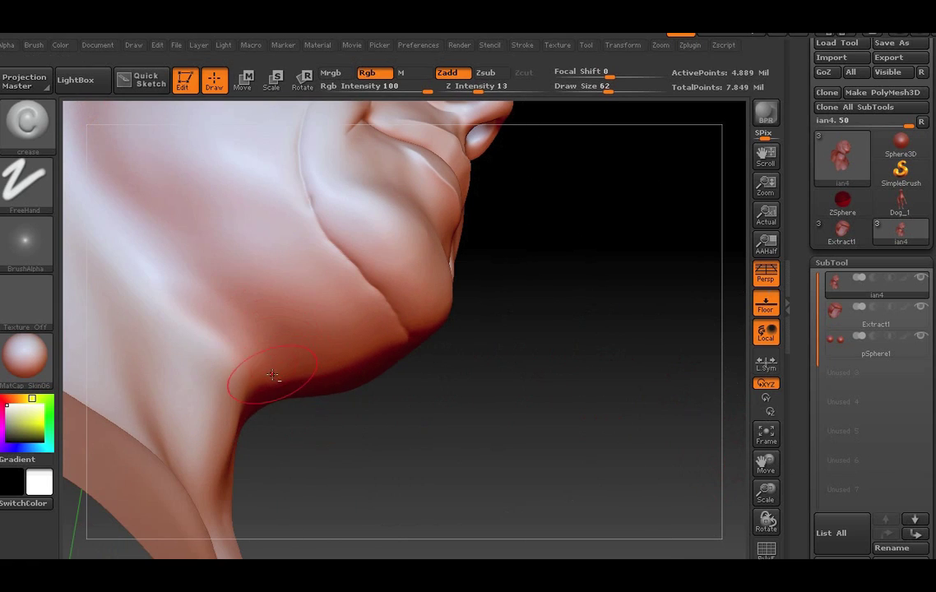
pyautogui.moveTo(251, 312); pyautogui.dragTo(153, 241)
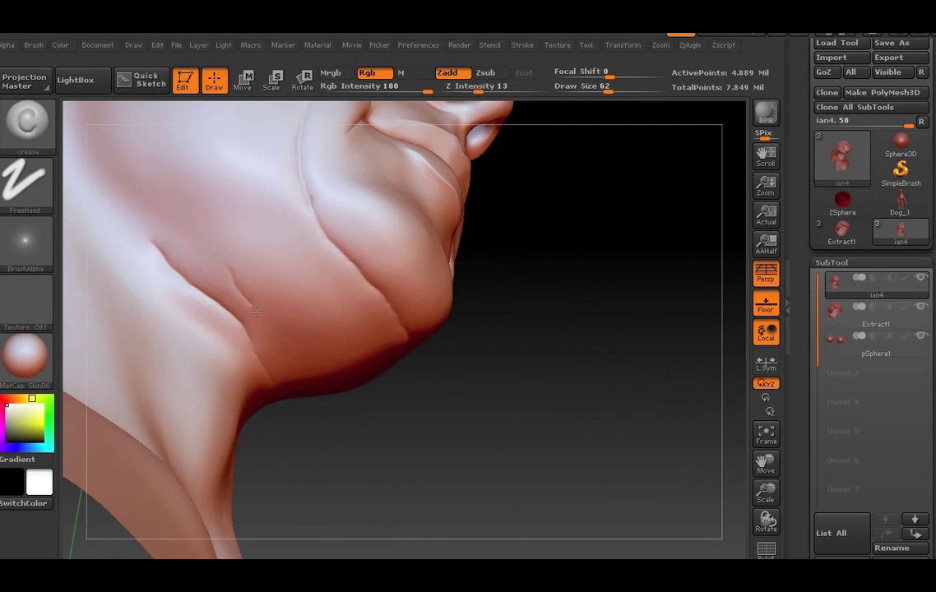
pyautogui.press('shift')
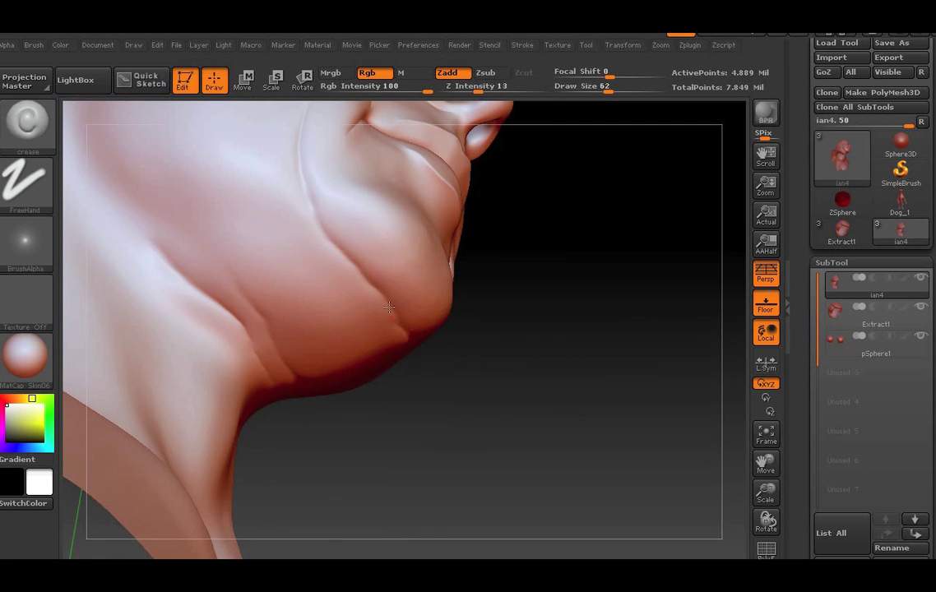
pyautogui.moveTo(765, 462); pyautogui.dragTo(769, 433)
pyautogui.moveTo(765, 493); pyautogui.dragTo(760, 440)
pyautogui.moveTo(625, 386)
pyautogui.mouseDown()
pyautogui.moveTo(557, 362)
pyautogui.moveTo(564, 425)
pyautogui.moveTo(579, 422)
pyautogui.moveTo(582, 392)
pyautogui.moveTo(607, 367)
pyautogui.moveTo(581, 391)
pyautogui.mouseUp()
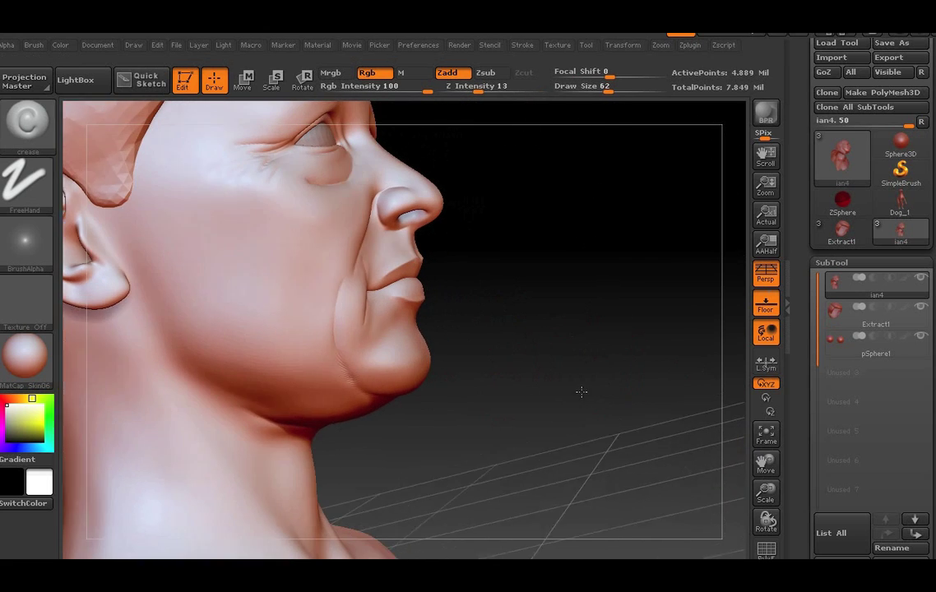
pyautogui.moveTo(769, 458)
pyautogui.mouseDown()
pyautogui.moveTo(806, 509)
pyautogui.moveTo(831, 508)
pyautogui.moveTo(827, 502)
pyautogui.mouseUp()
# Select the Extract1 hair SubTool and subdivide it twice with Ctrl+D
pyautogui.click(847, 323)
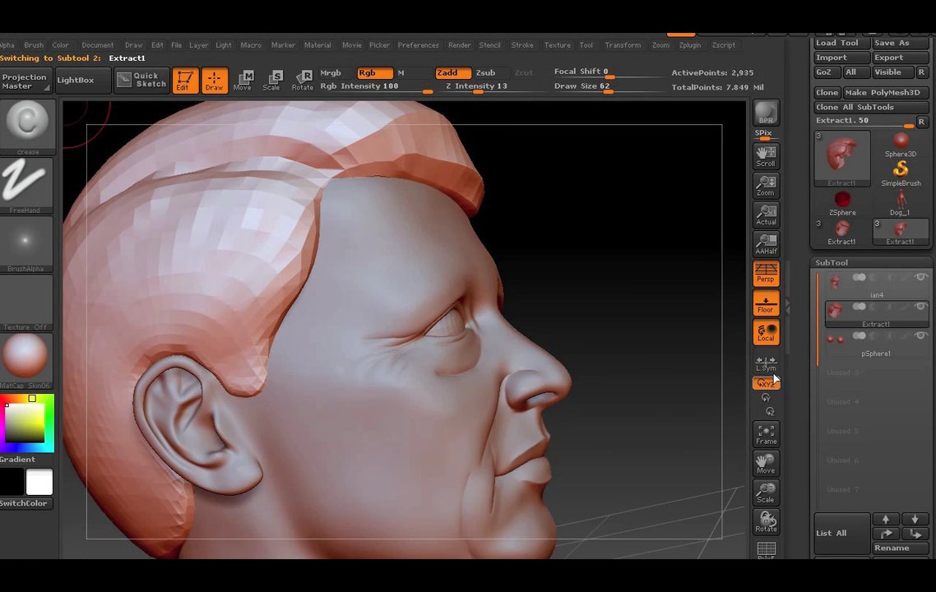
pyautogui.hotkey('ctrl', 'd')
pyautogui.hotkey('ctrl', 'd')
pyautogui.hotkey('ctrl', 'd')
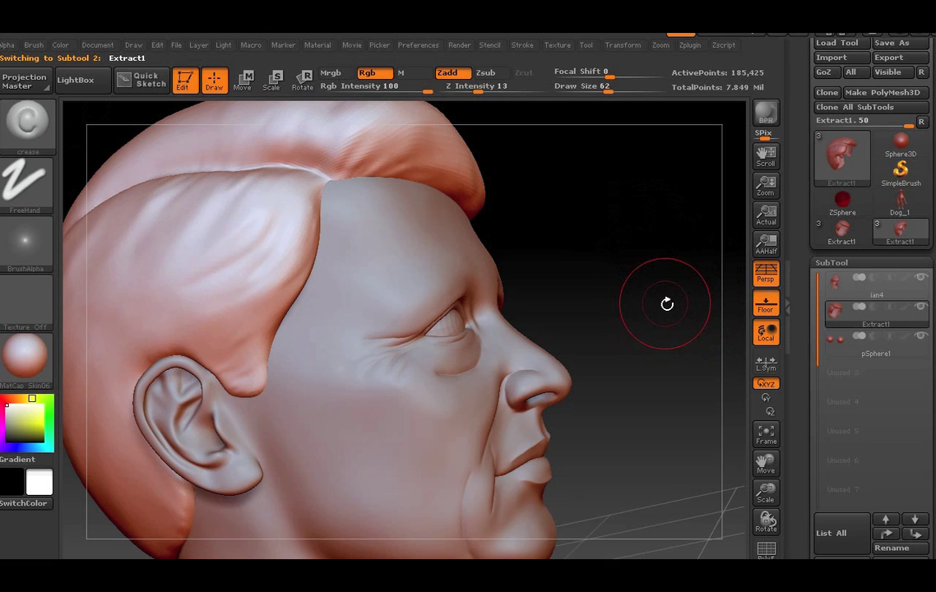
pyautogui.hotkey('ctrl', 'd')
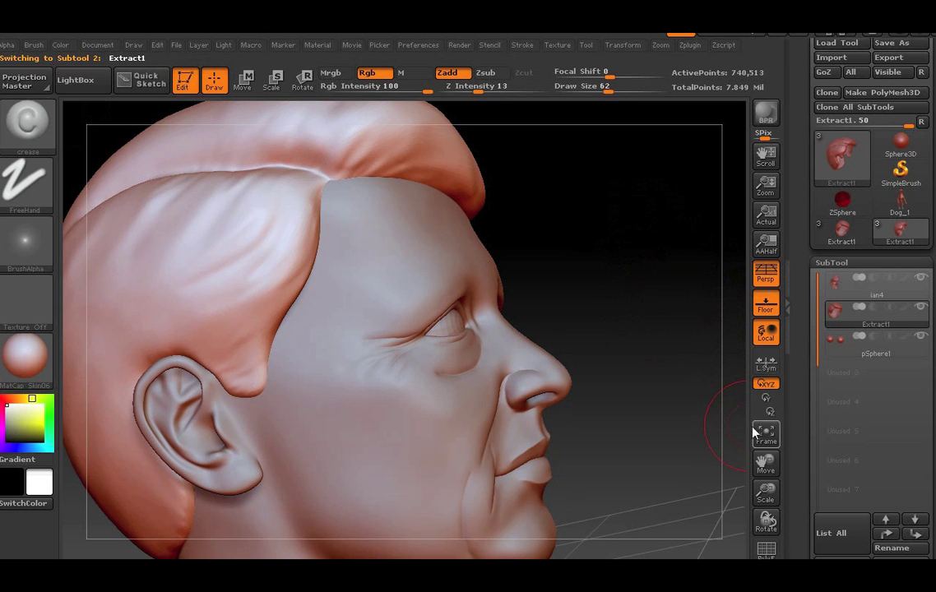
# Zoom in on the hair, enlarge the brush, and carve a short crease into the hair surface
pyautogui.moveTo(766, 470); pyautogui.dragTo(806, 519)
pyautogui.moveTo(713, 309)
pyautogui.mouseDown()
pyautogui.moveTo(690, 338)
pyautogui.moveTo(784, 446)
pyautogui.moveTo(783, 487)
pyautogui.mouseUp()
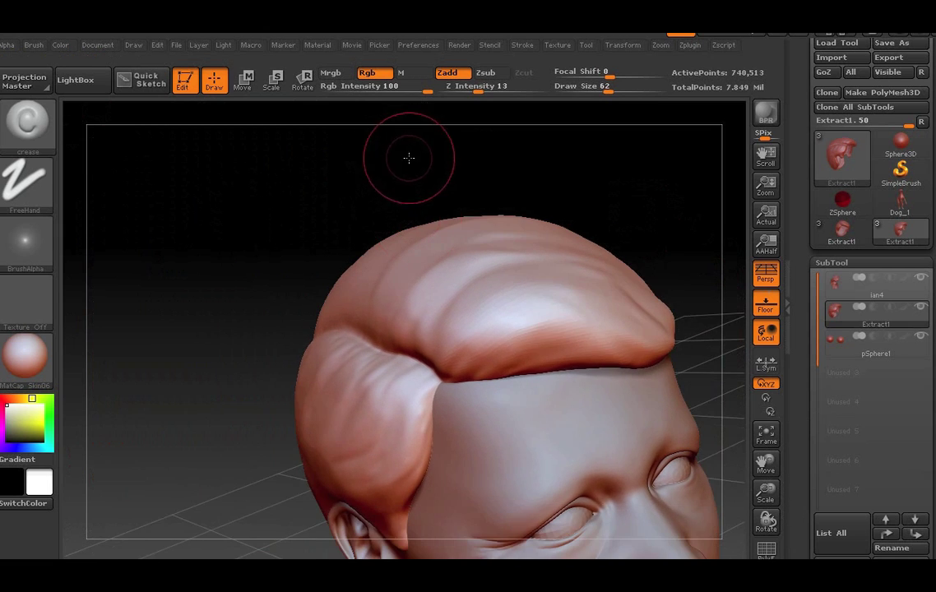
pyautogui.moveTo(407, 157)
pyautogui.keyDown('alt'); pyautogui.mouseDown()
pyautogui.moveTo(465, 306)
pyautogui.moveTo(522, 355)
pyautogui.mouseUp(); pyautogui.keyUp('alt')
pyautogui.press(']')
pyautogui.press(']')
pyautogui.press(']')
pyautogui.press(']')
pyautogui.moveTo(553, 355)
pyautogui.mouseDown()
pyautogui.moveTo(525, 382)
pyautogui.moveTo(623, 280)
pyautogui.mouseUp()
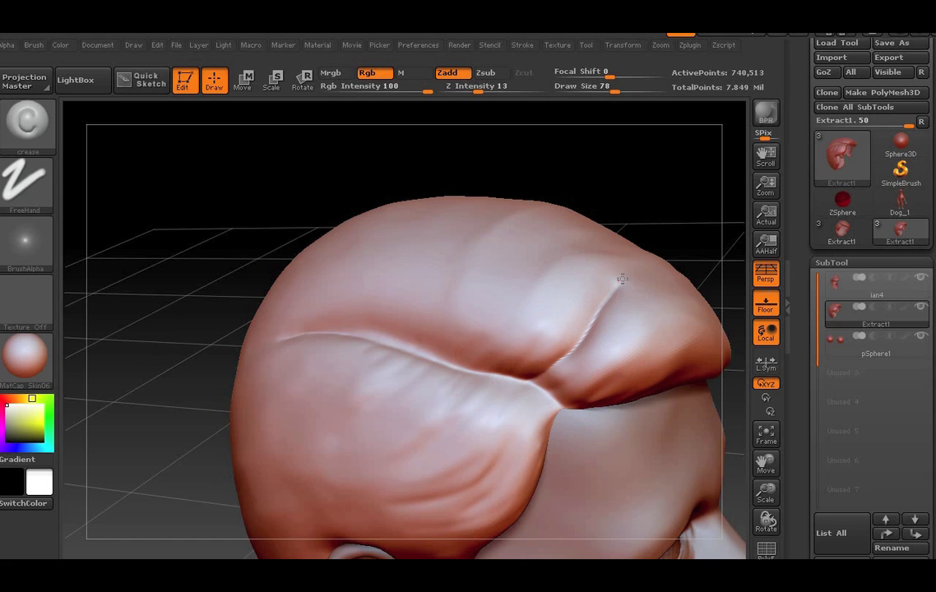
pyautogui.moveTo(450, 350); pyautogui.dragTo(520, 304)
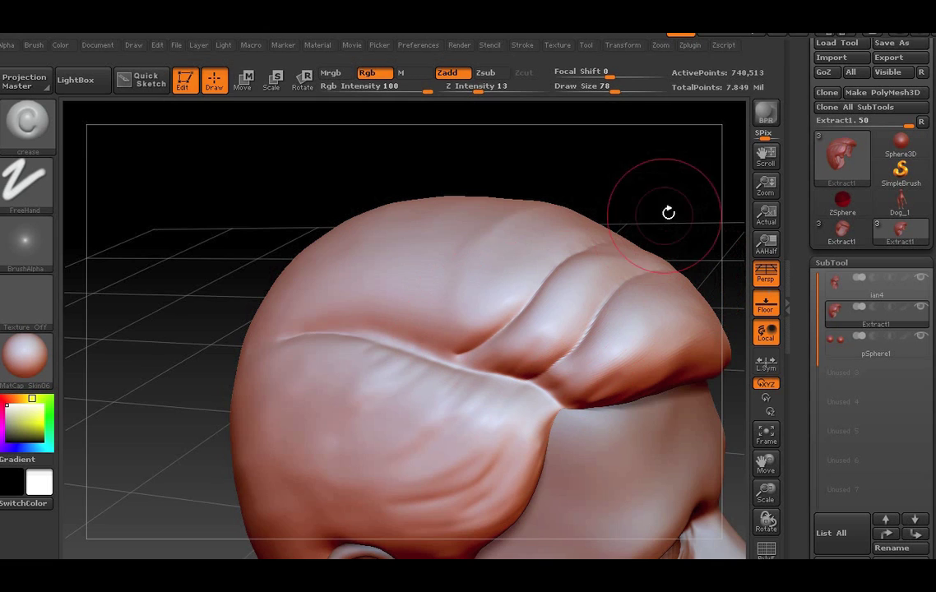
# Orbit around the hair and round off the fold where the hair creases meet
pyautogui.moveTo(669, 212)
pyautogui.mouseDown()
pyautogui.moveTo(668, 198)
pyautogui.moveTo(439, 328)
pyautogui.mouseUp()
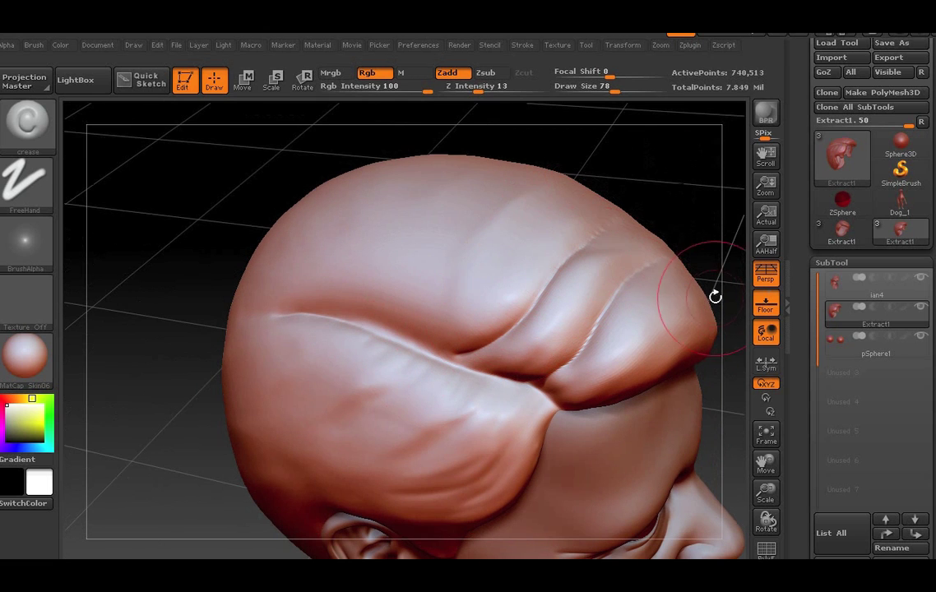
pyautogui.moveTo(681, 186); pyautogui.dragTo(660, 263)
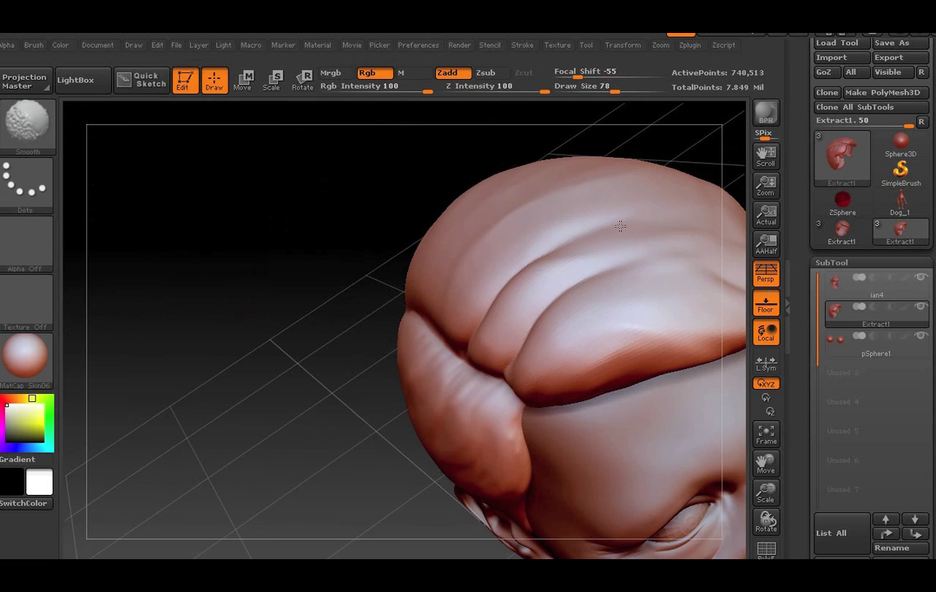
pyautogui.moveTo(305, 298); pyautogui.dragTo(564, 355)
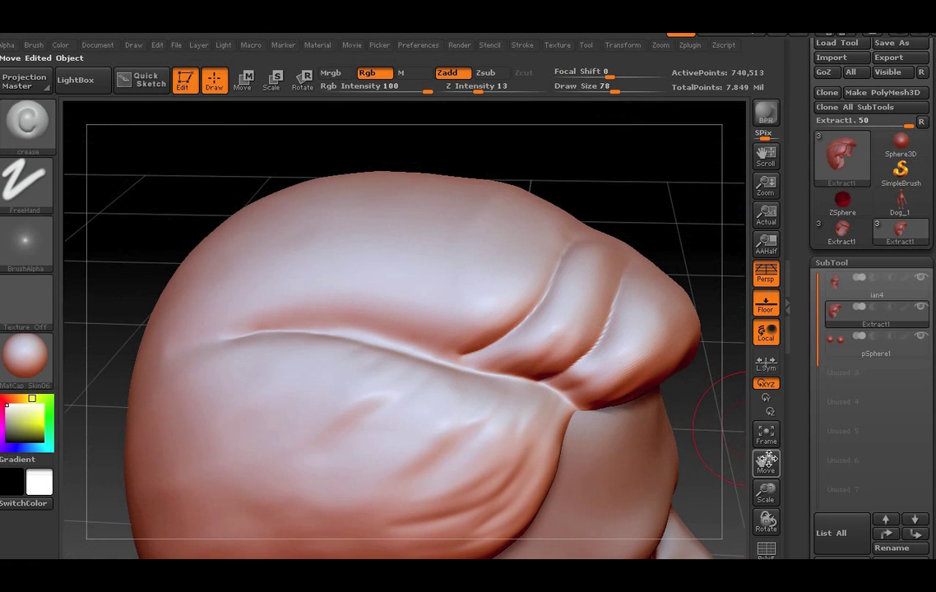
pyautogui.moveTo(720, 416); pyautogui.dragTo(685, 393)
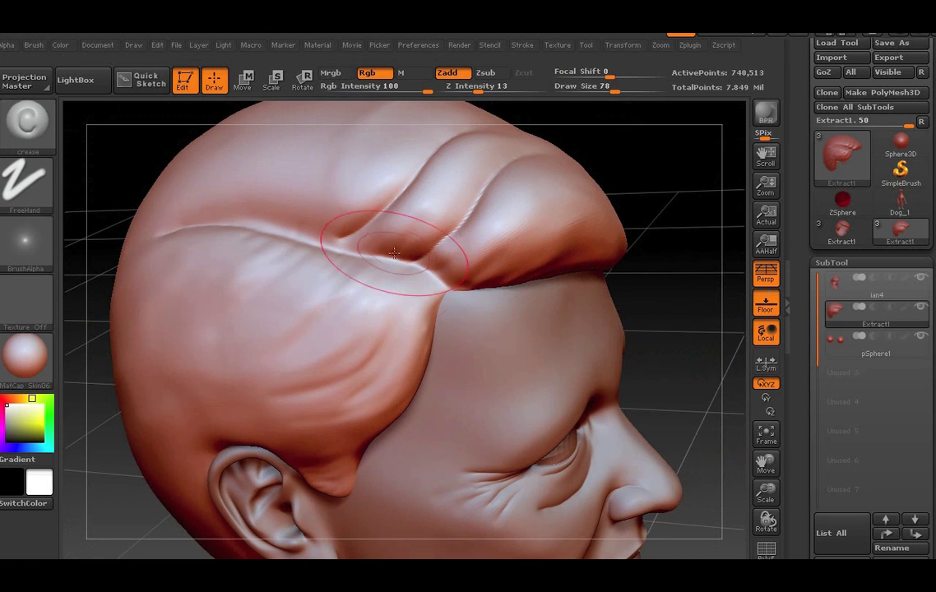
pyautogui.moveTo(386, 222); pyautogui.dragTo(444, 326)
pyautogui.moveTo(667, 318); pyautogui.dragTo(434, 310)
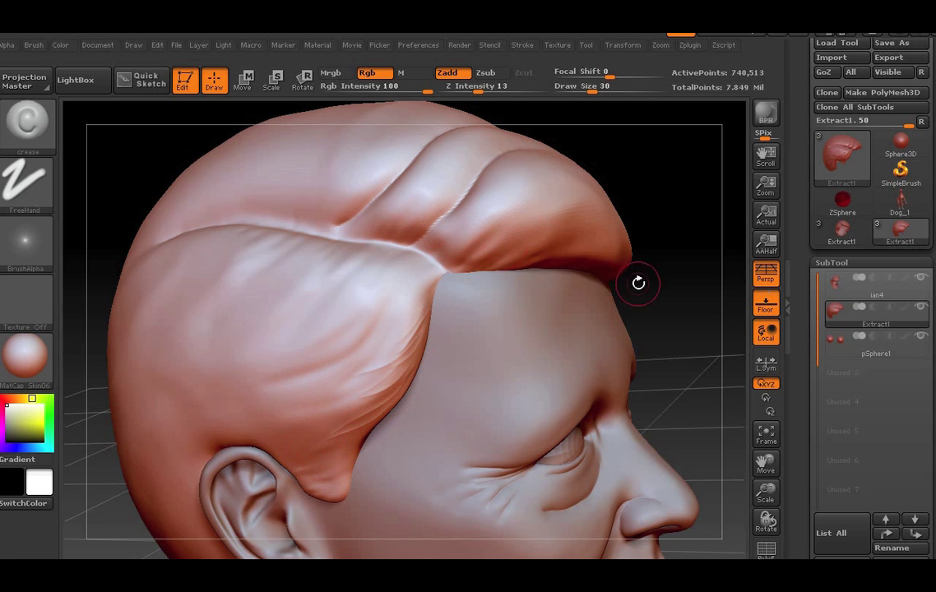
# Carve strand creases into the hair at the temple and above the ear
pyautogui.moveTo(638, 283); pyautogui.dragTo(452, 255)
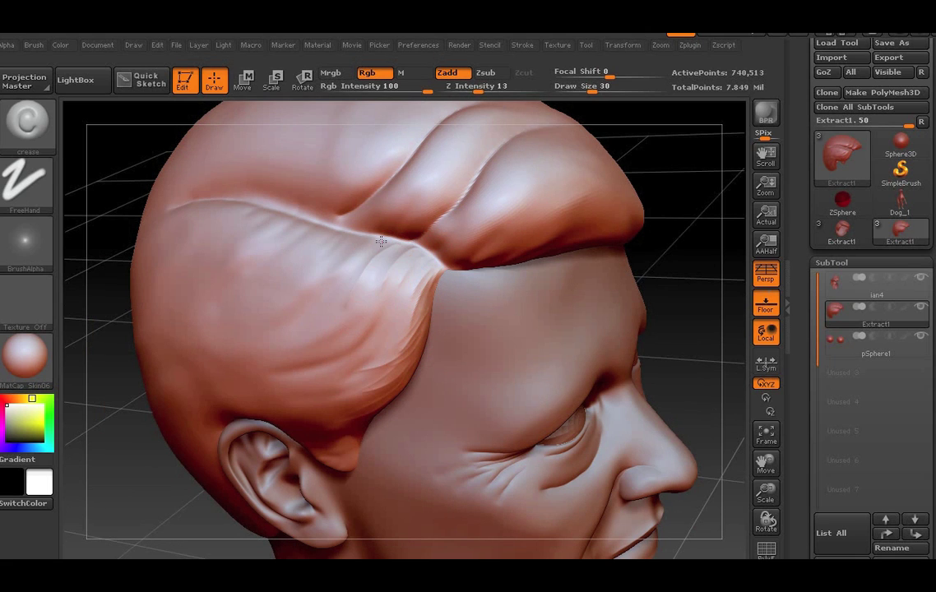
pyautogui.press('shift')
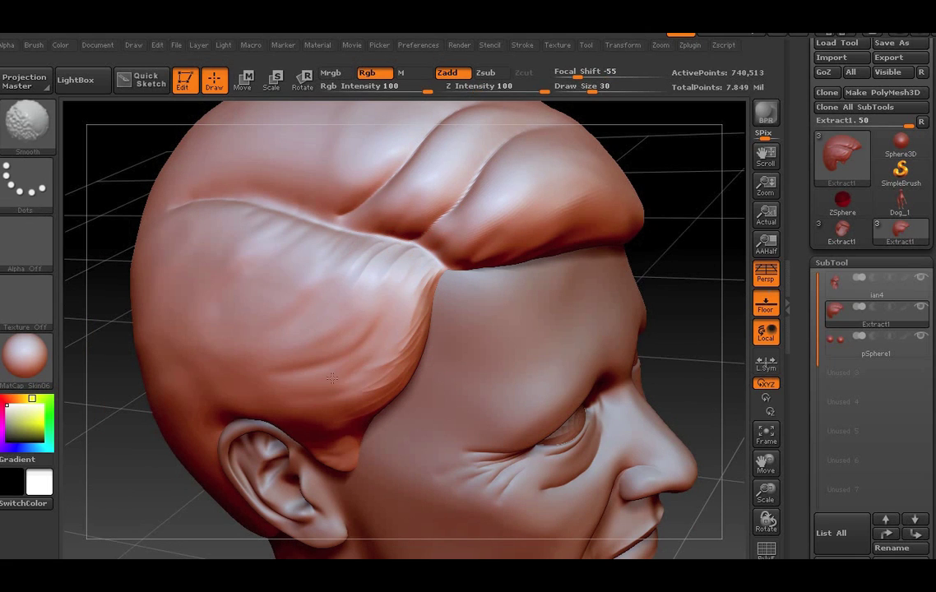
pyautogui.moveTo(672, 273); pyautogui.dragTo(532, 194)
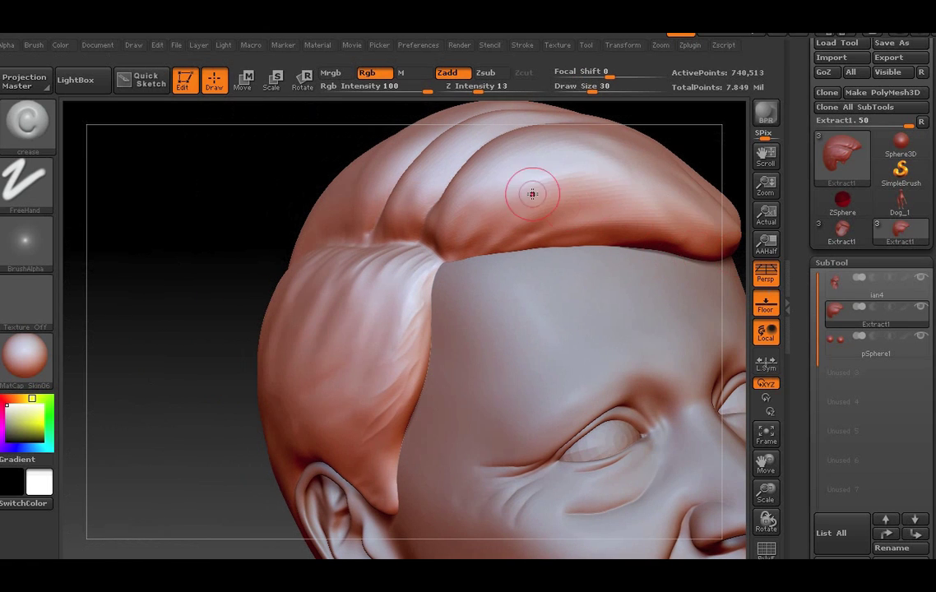
pyautogui.moveTo(218, 236); pyautogui.dragTo(362, 255)
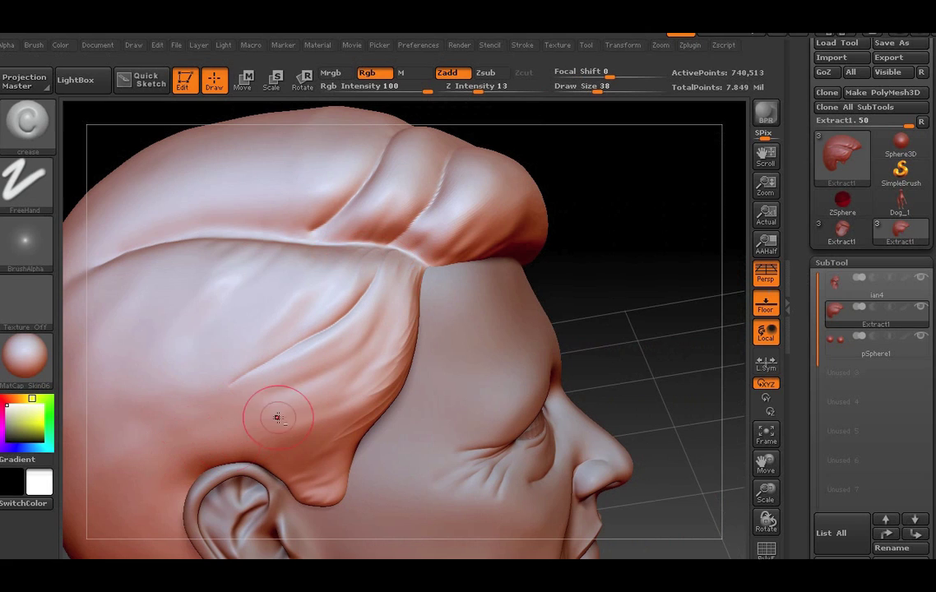
pyautogui.moveTo(272, 414); pyautogui.dragTo(383, 330)
pyautogui.moveTo(300, 409); pyautogui.dragTo(188, 448)
# Smooth the strands, turn the head frontal, and select the ian4 head SubTool
pyautogui.press('shift')
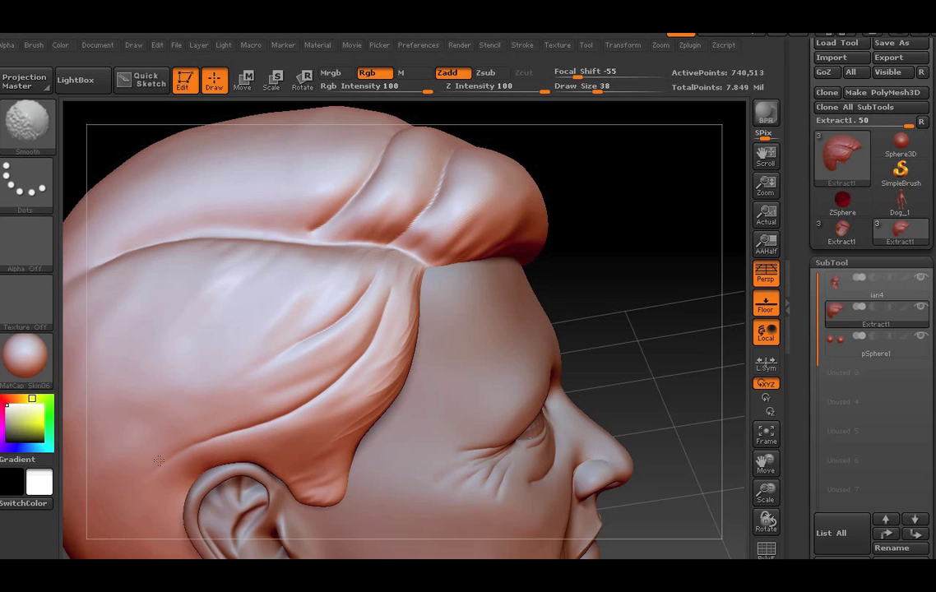
pyautogui.moveTo(680, 358); pyautogui.dragTo(709, 317)
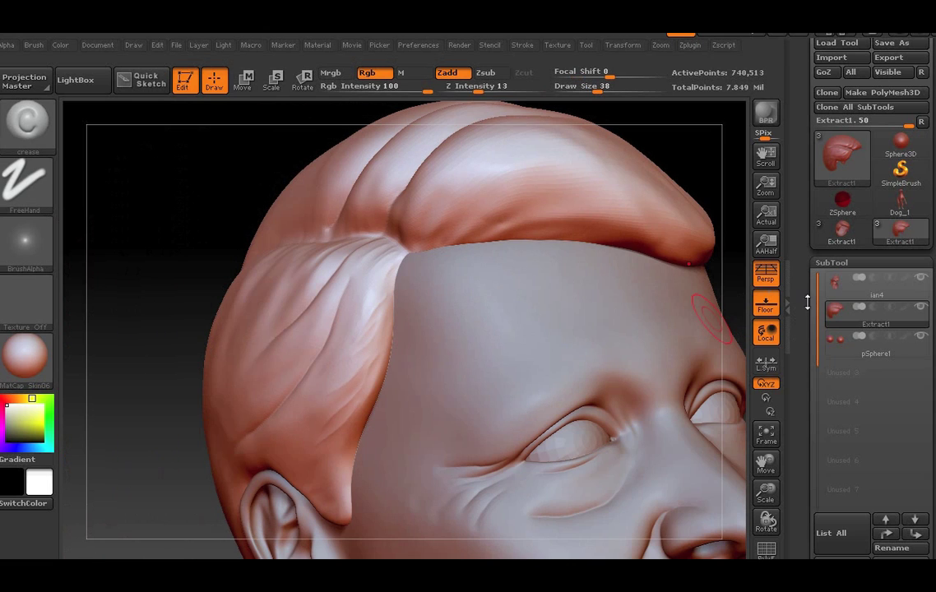
pyautogui.click(835, 288)
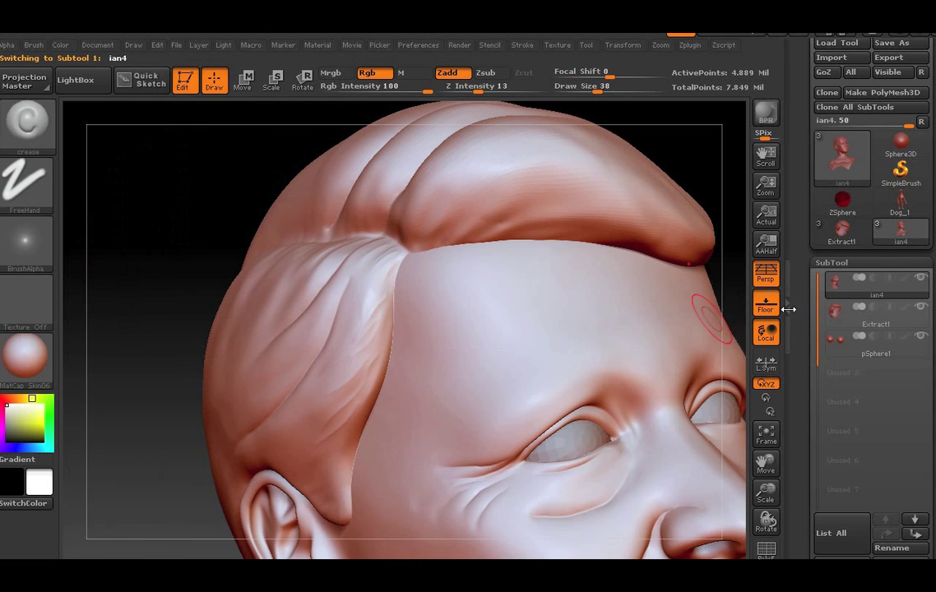
# Draw short Crease hair strokes along the brow, smoothing some, into a bushy arched eyebrow
pyautogui.moveTo(175, 234)
pyautogui.mouseDown()
pyautogui.moveTo(760, 520)
pyautogui.moveTo(134, 147)
pyautogui.mouseUp()
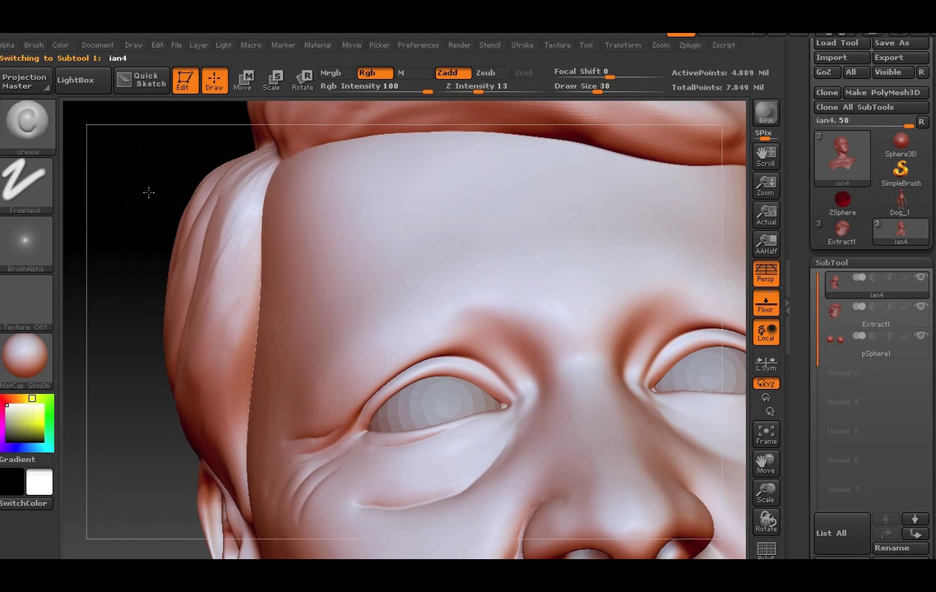
pyautogui.moveTo(148, 192); pyautogui.dragTo(418, 349)
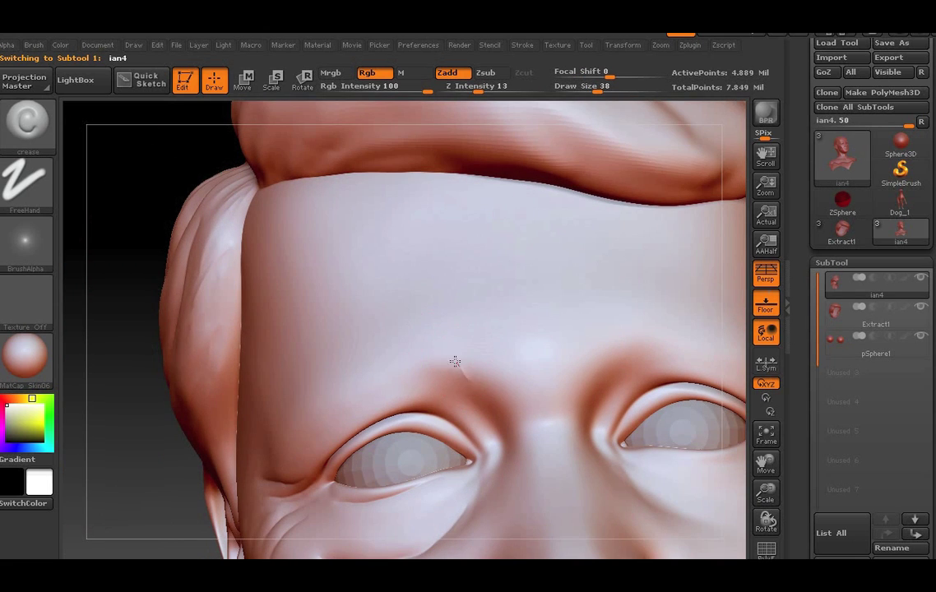
pyautogui.moveTo(452, 369)
pyautogui.mouseDown()
pyautogui.moveTo(390, 376)
pyautogui.moveTo(475, 367)
pyautogui.mouseUp()
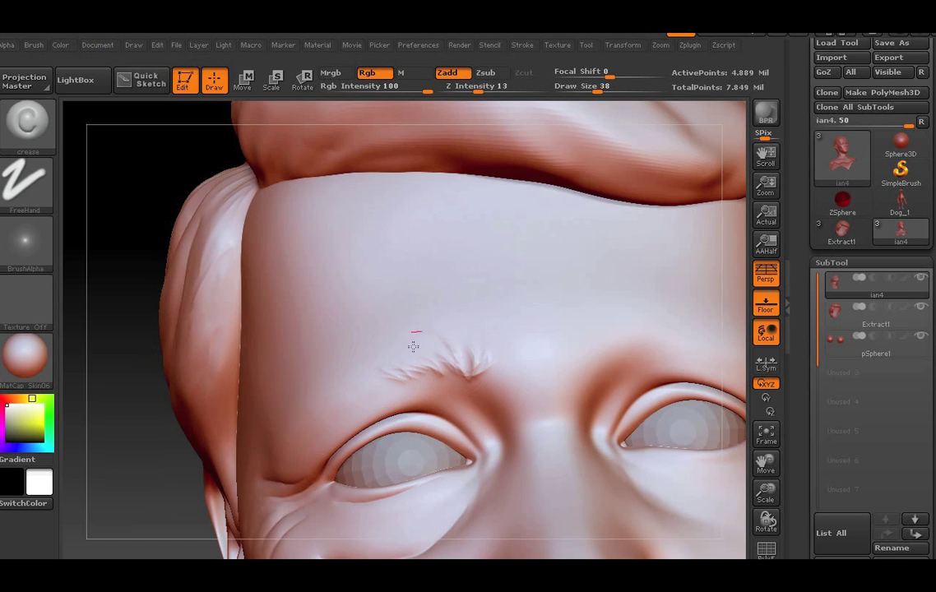
pyautogui.keyDown('shift'); pyautogui.moveTo(429, 355); pyautogui.dragTo(358, 379); pyautogui.keyUp('shift')
pyautogui.moveTo(320, 409)
pyautogui.mouseDown()
pyautogui.moveTo(307, 418)
pyautogui.moveTo(360, 380)
pyautogui.mouseUp()
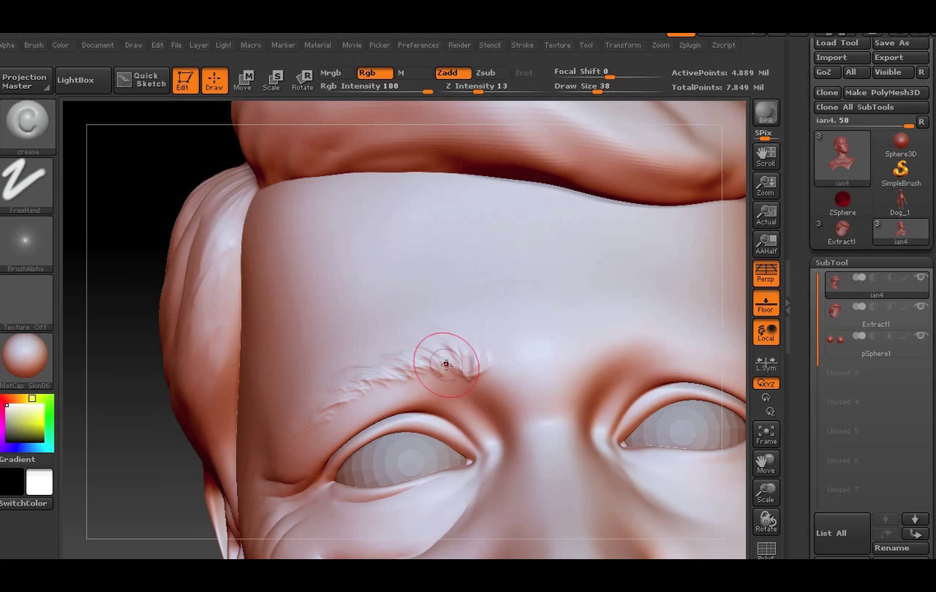
pyautogui.moveTo(468, 348); pyautogui.dragTo(425, 340)
pyautogui.moveTo(324, 409); pyautogui.dragTo(285, 437)
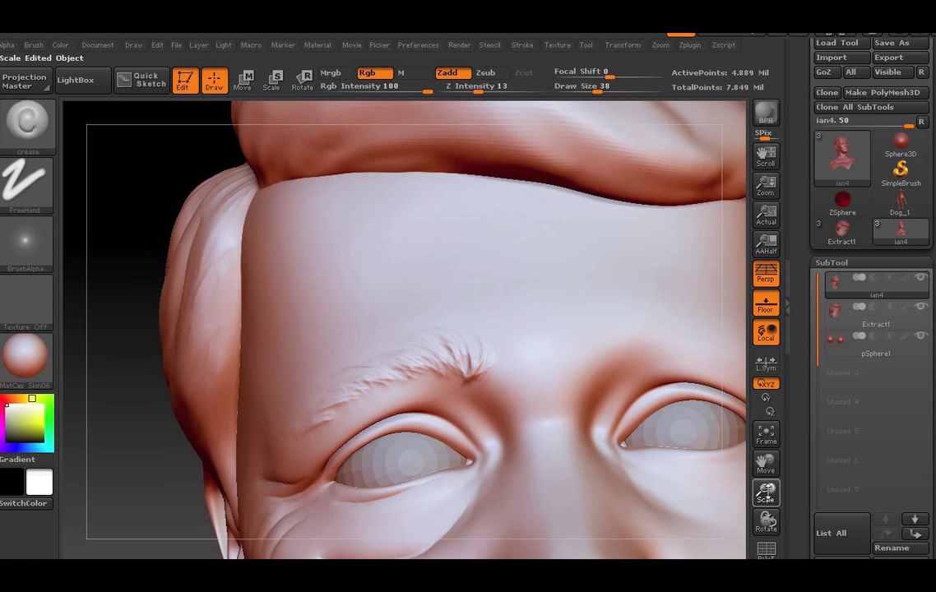
pyautogui.moveTo(765, 492)
pyautogui.mouseDown()
pyautogui.moveTo(706, 431)
pyautogui.moveTo(641, 386)
pyautogui.moveTo(773, 475)
pyautogui.moveTo(766, 518)
pyautogui.mouseUp()
# Lower crease Z Intensity from 13 to 8 and stroke crow's-feet wrinkles at the eye corner
pyautogui.moveTo(700, 445); pyautogui.dragTo(675, 394)
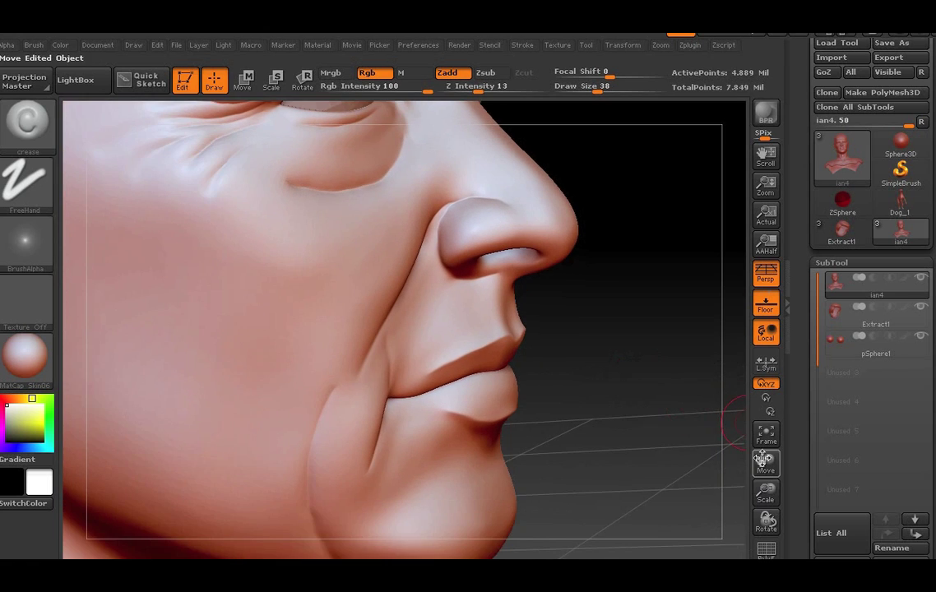
pyautogui.moveTo(480, 88); pyautogui.dragTo(469, 88)
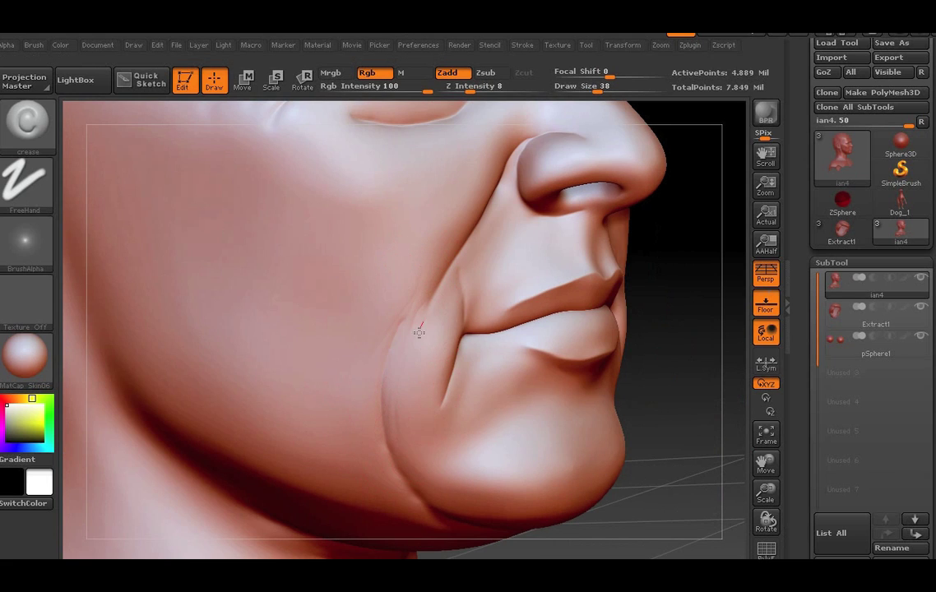
pyautogui.moveTo(681, 372)
pyautogui.mouseDown()
pyautogui.moveTo(607, 308)
pyautogui.moveTo(621, 309)
pyautogui.mouseUp()
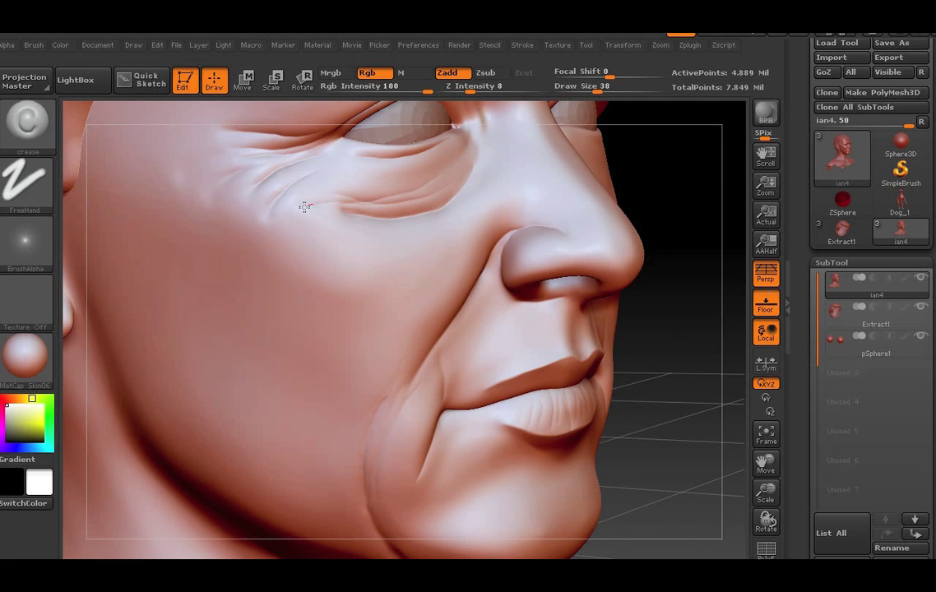
pyautogui.moveTo(305, 206); pyautogui.dragTo(426, 166)
pyautogui.moveTo(296, 175); pyautogui.dragTo(434, 159)
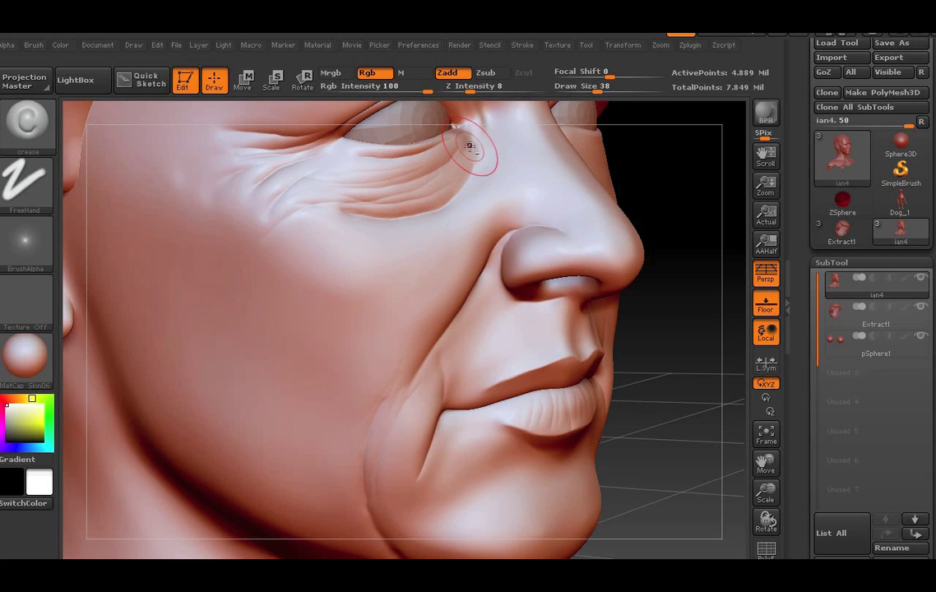
# Carve a fine groove beneath the inner eye corner
pyautogui.moveTo(766, 463)
pyautogui.mouseDown()
pyautogui.moveTo(480, 331)
pyautogui.moveTo(371, 261)
pyautogui.mouseUp()
pyautogui.press('shift')
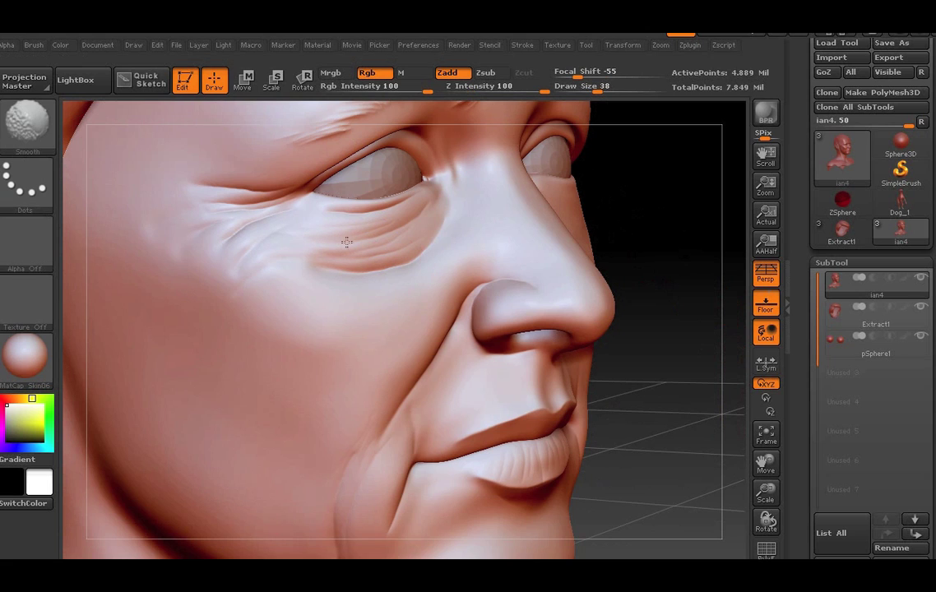
pyautogui.moveTo(451, 213); pyautogui.dragTo(449, 194)
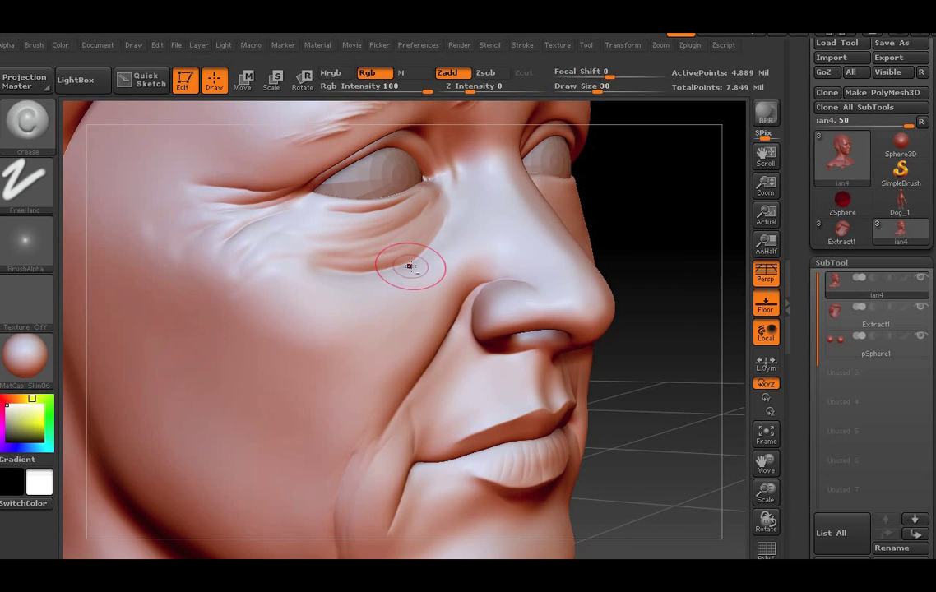
# Crease fine wrinkle lines across the chin, Shift-smooth them, and zoom out to the whole head
pyautogui.press('f')
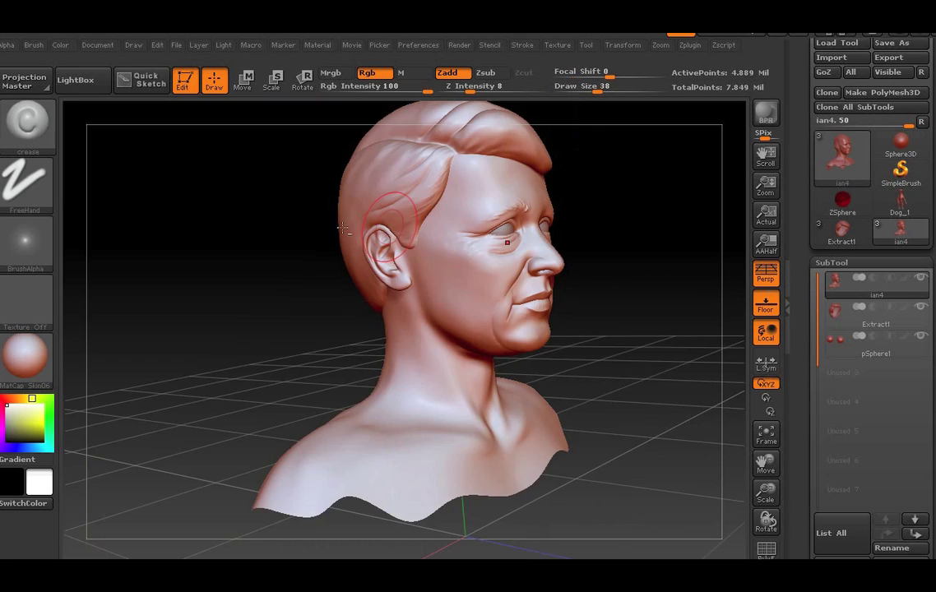
pyautogui.moveTo(766, 493)
pyautogui.mouseDown()
pyautogui.moveTo(130, 430)
pyautogui.moveTo(287, 436)
pyautogui.mouseUp()
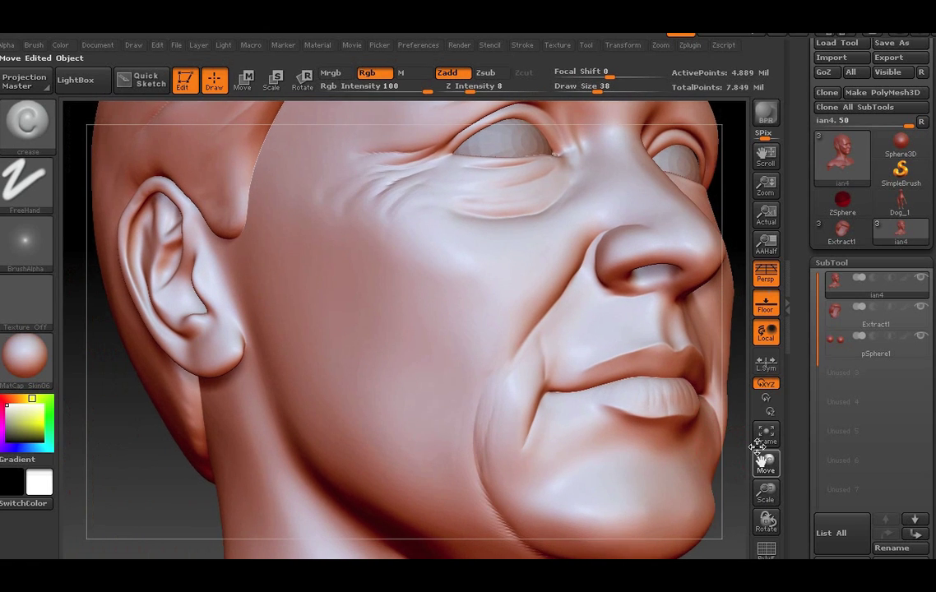
pyautogui.moveTo(766, 461)
pyautogui.mouseDown()
pyautogui.moveTo(737, 424)
pyautogui.moveTo(687, 445)
pyautogui.mouseUp()
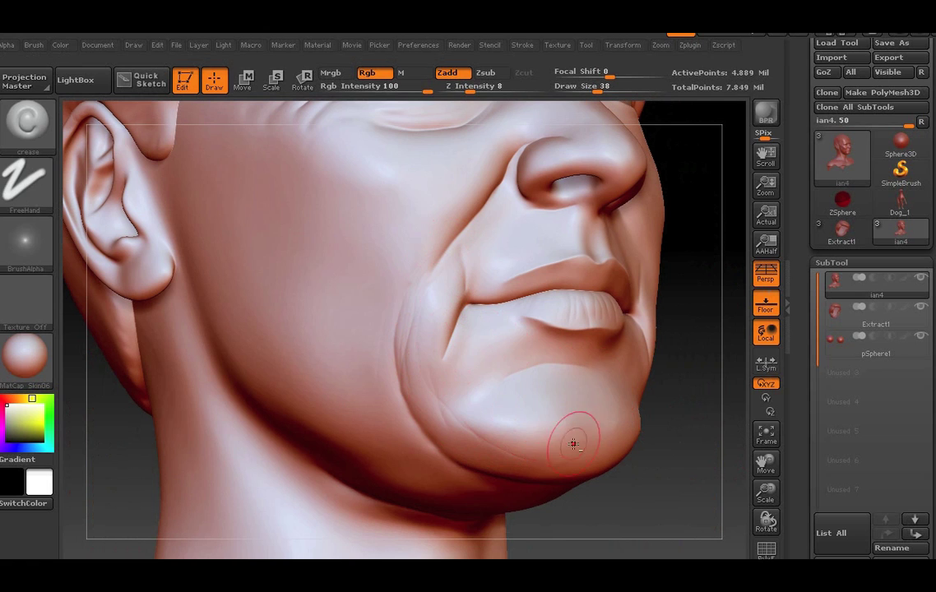
pyautogui.moveTo(574, 439); pyautogui.dragTo(519, 445)
pyautogui.press('shift')
pyautogui.keyDown('shift'); pyautogui.moveTo(469, 395); pyautogui.dragTo(494, 386); pyautogui.keyUp('shift')
pyautogui.moveTo(711, 414); pyautogui.dragTo(683, 387)
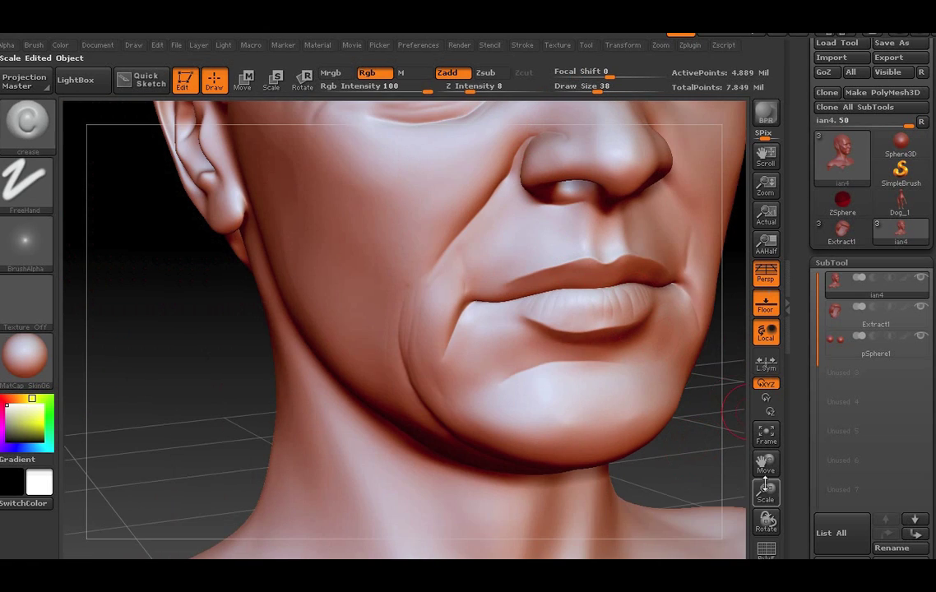
pyautogui.moveTo(765, 474); pyautogui.dragTo(769, 436)
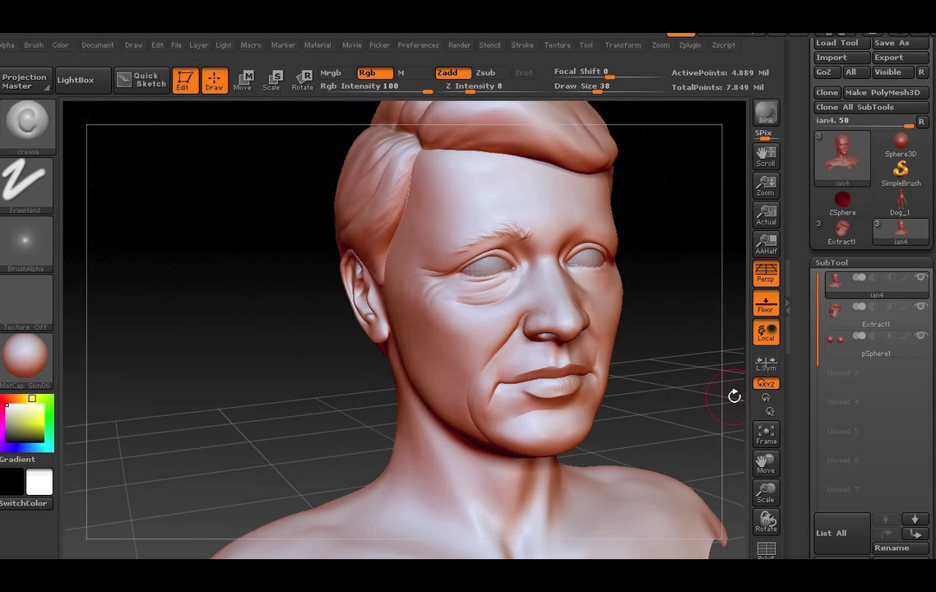
pyautogui.moveTo(720, 470); pyautogui.dragTo(641, 393)
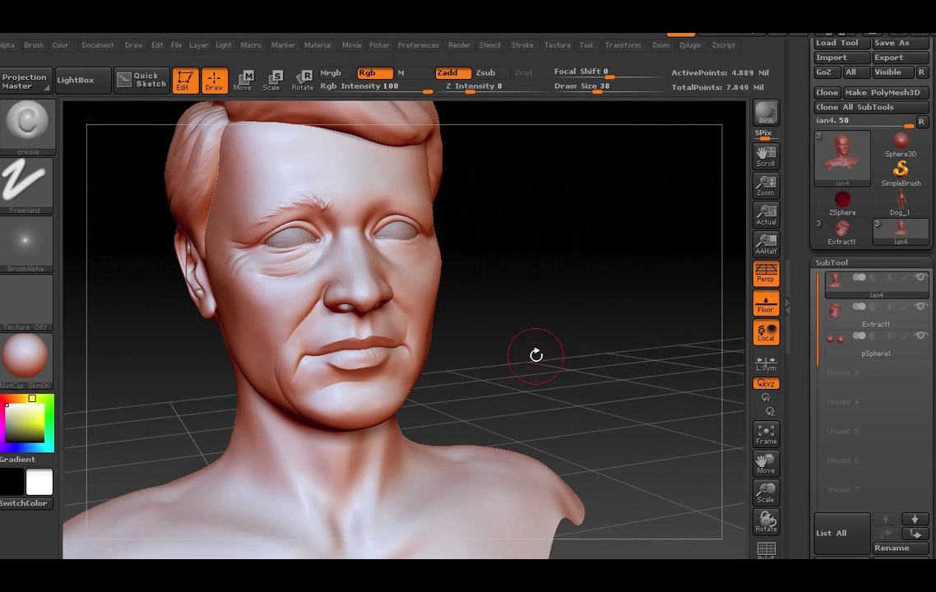
pyautogui.moveTo(537, 356); pyautogui.dragTo(745, 375)
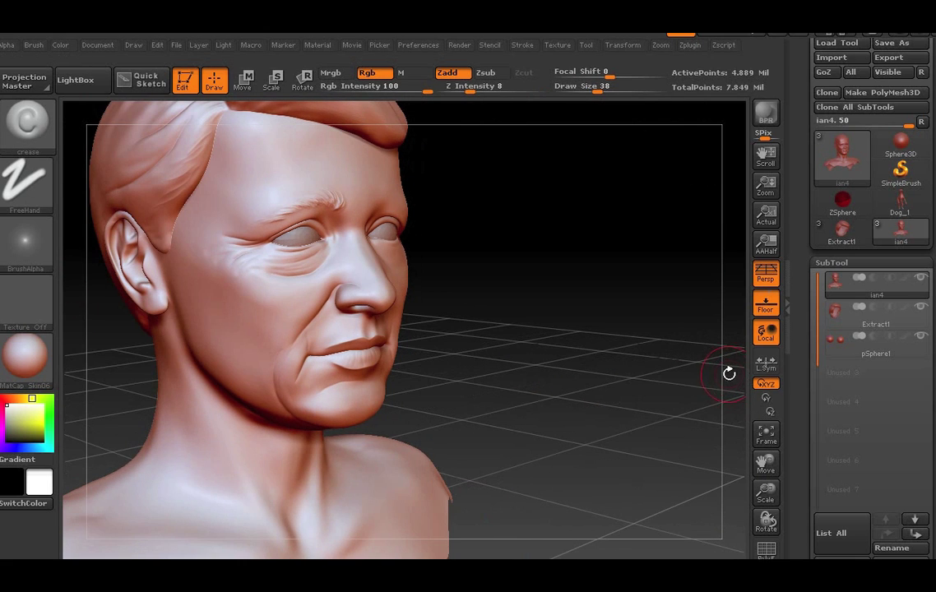